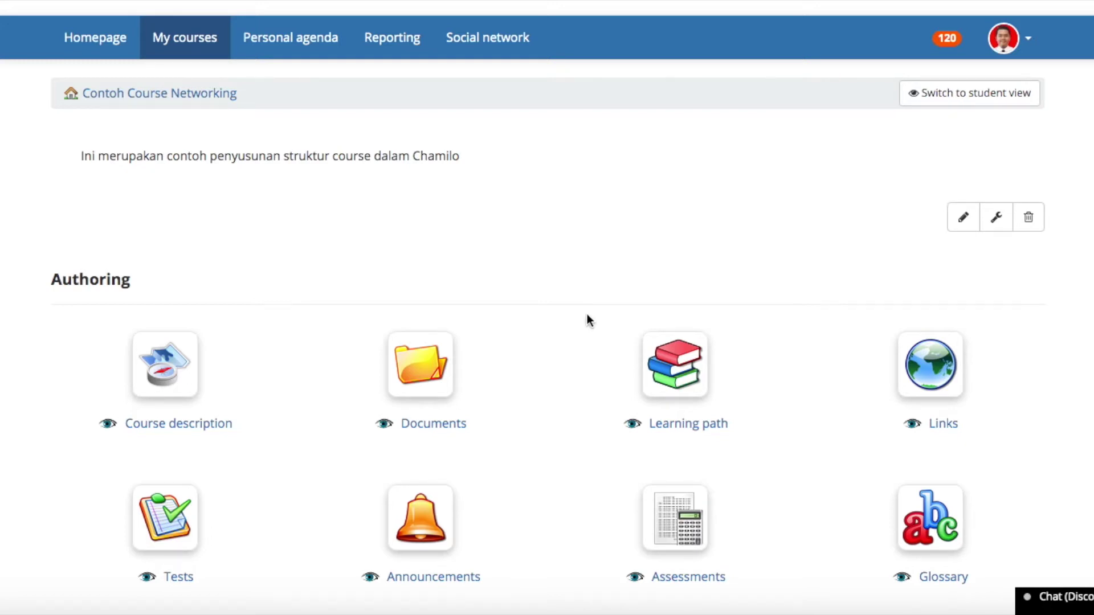
Create a new learning path named "Memahami EIGRP" with its end time disabled in the advanced settings.
left_click(668, 427)
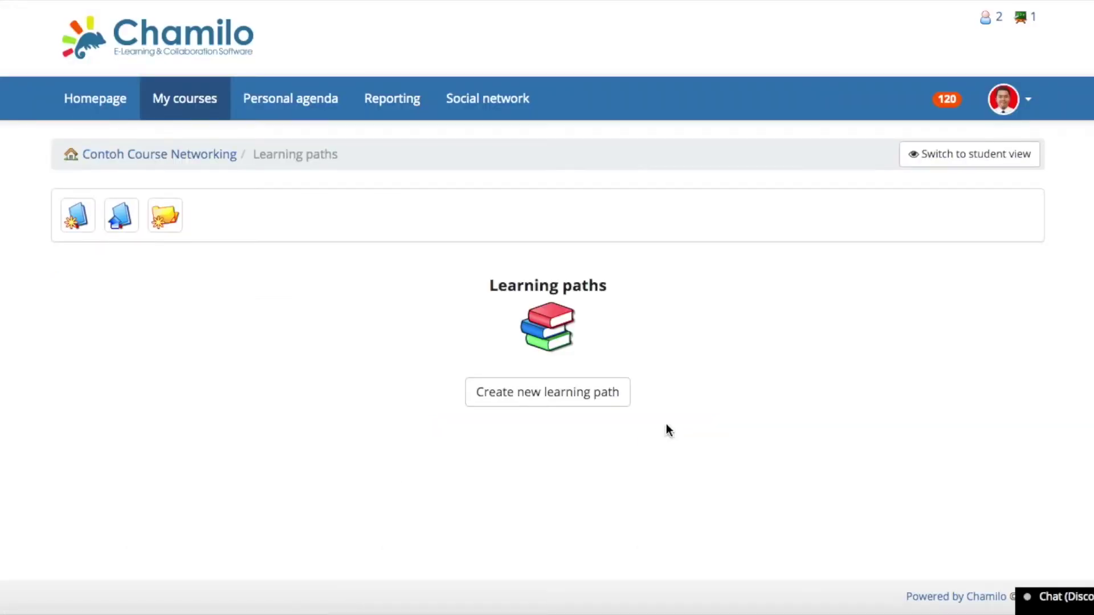
left_click(564, 407)
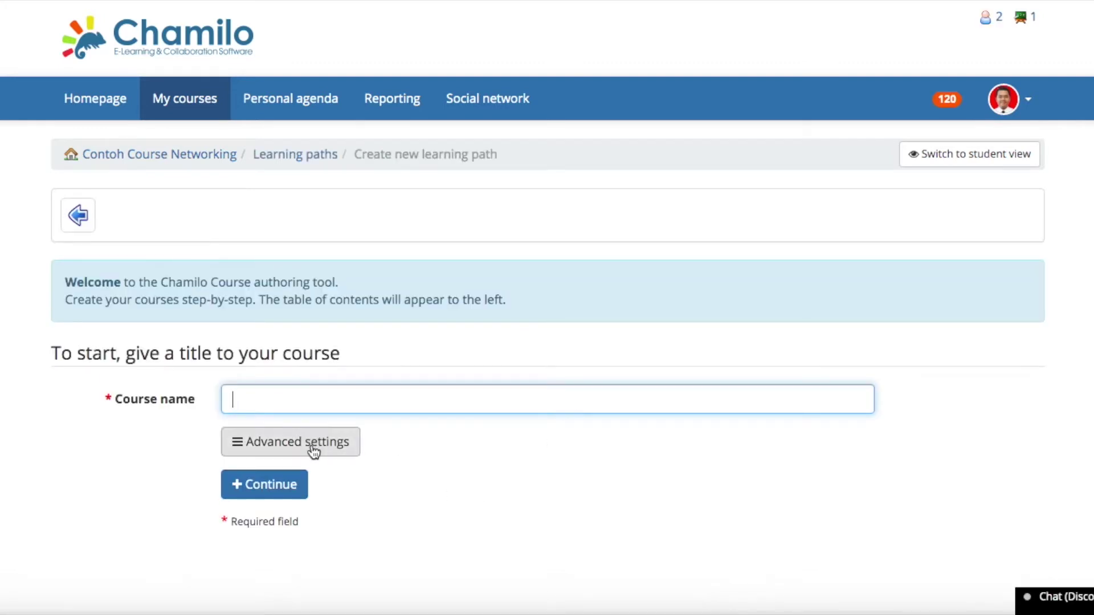
scroll(311, 438, "down", 1)
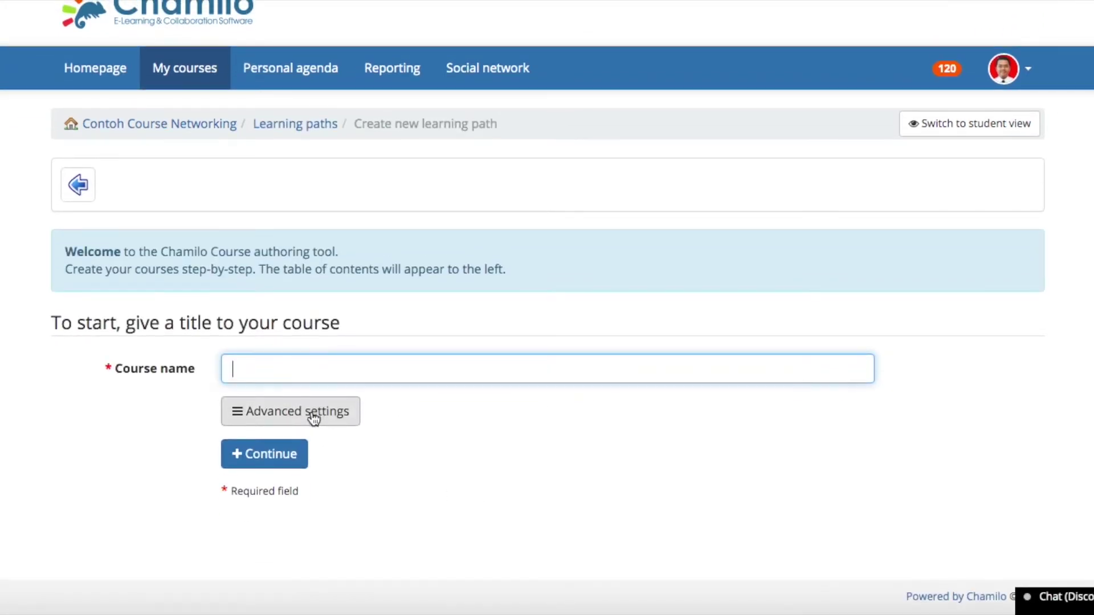
left_click(313, 419)
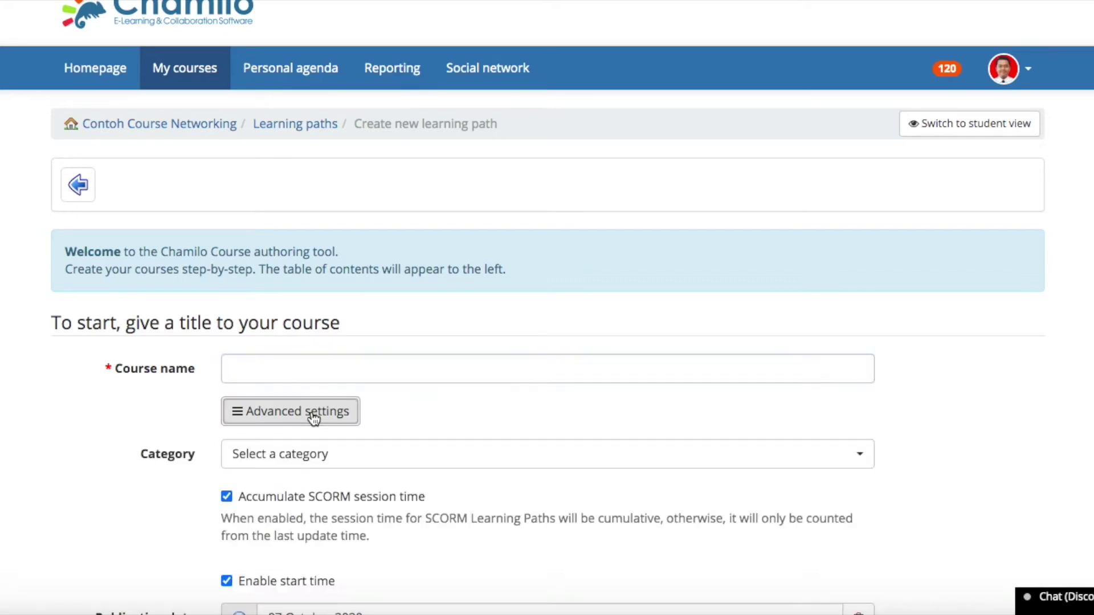
left_click(336, 366)
type("Mema")
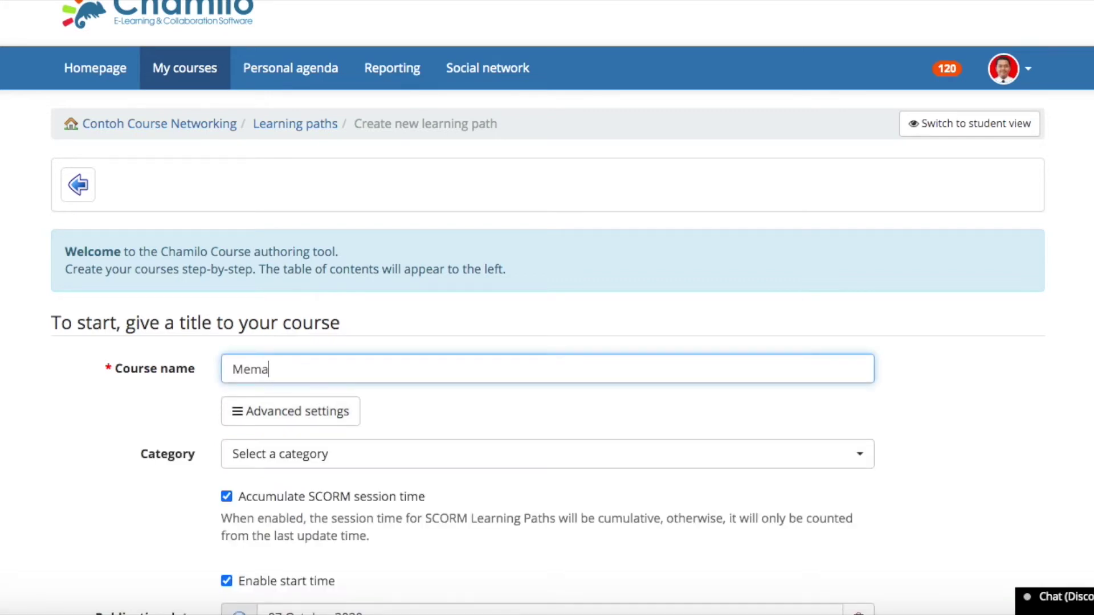
type("hami EIGRP")
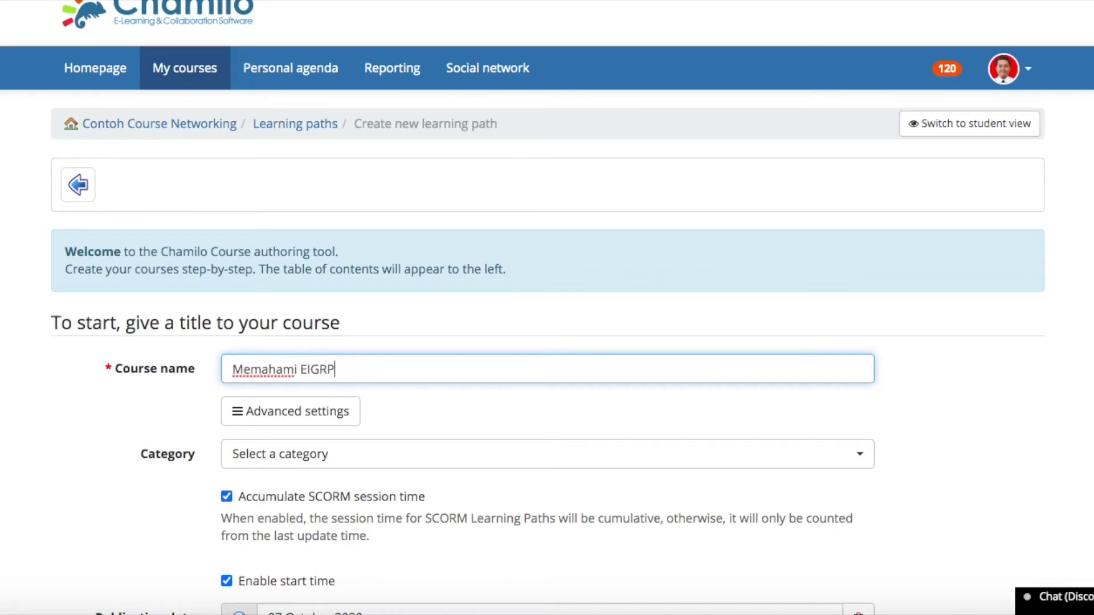
scroll(452, 399, "down", 3)
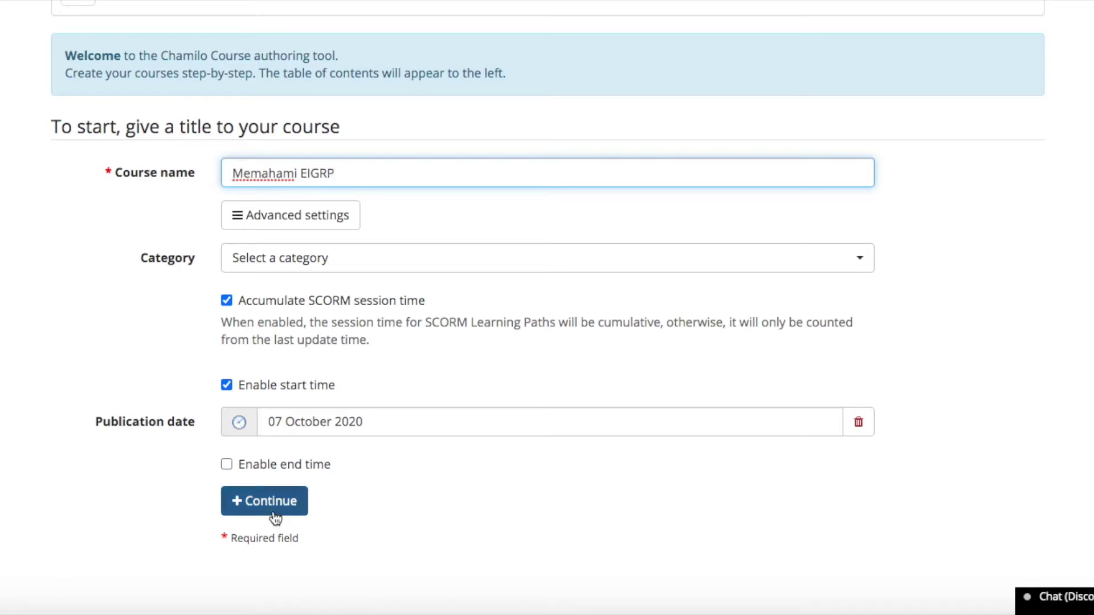
left_click(322, 470)
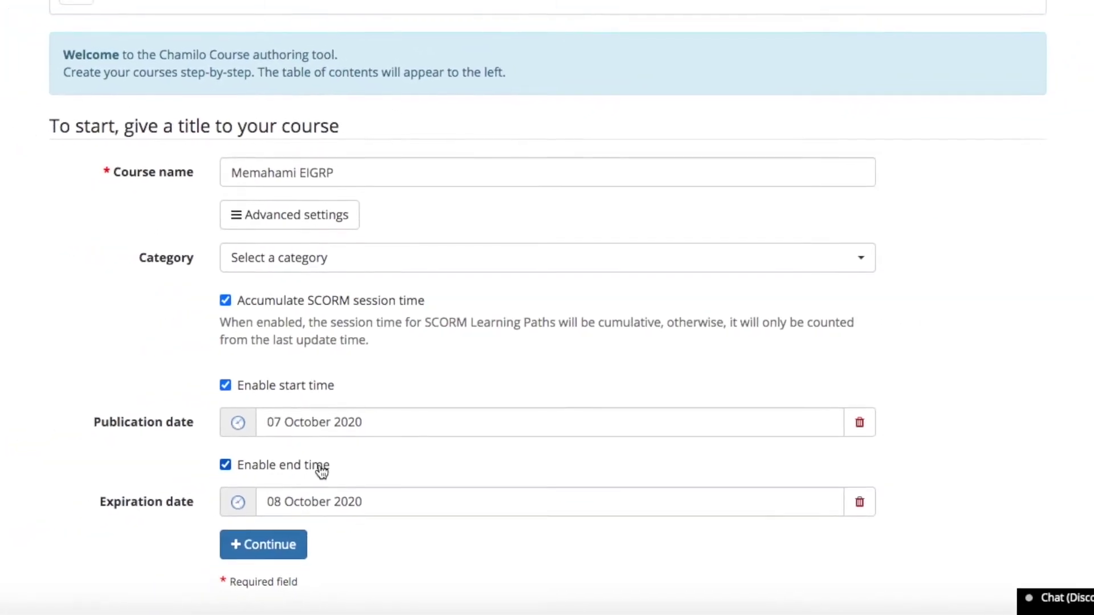
left_click(322, 471)
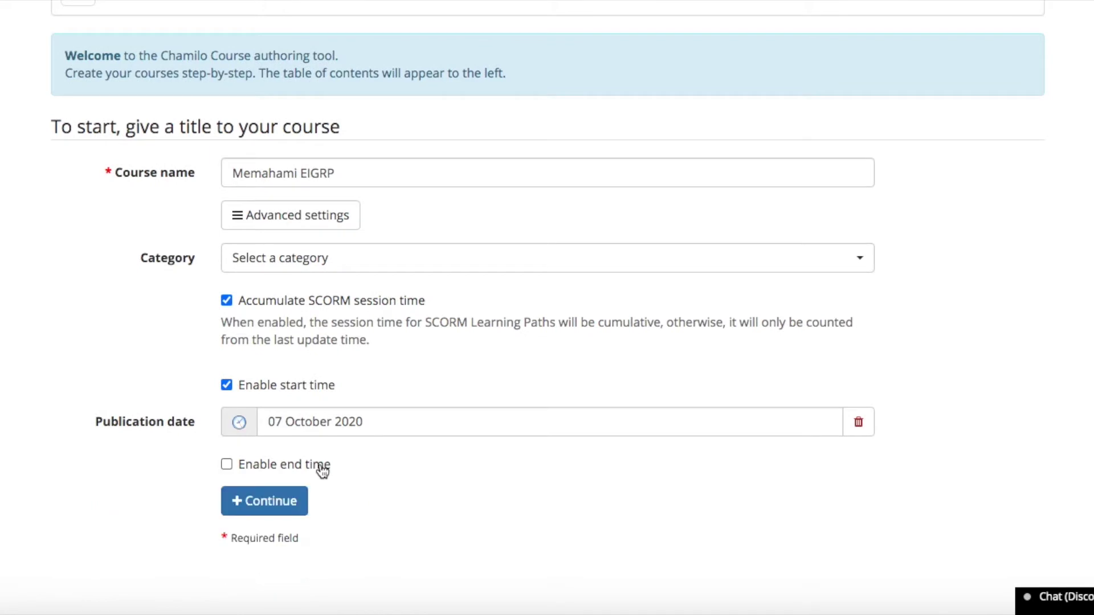
left_click(292, 501)
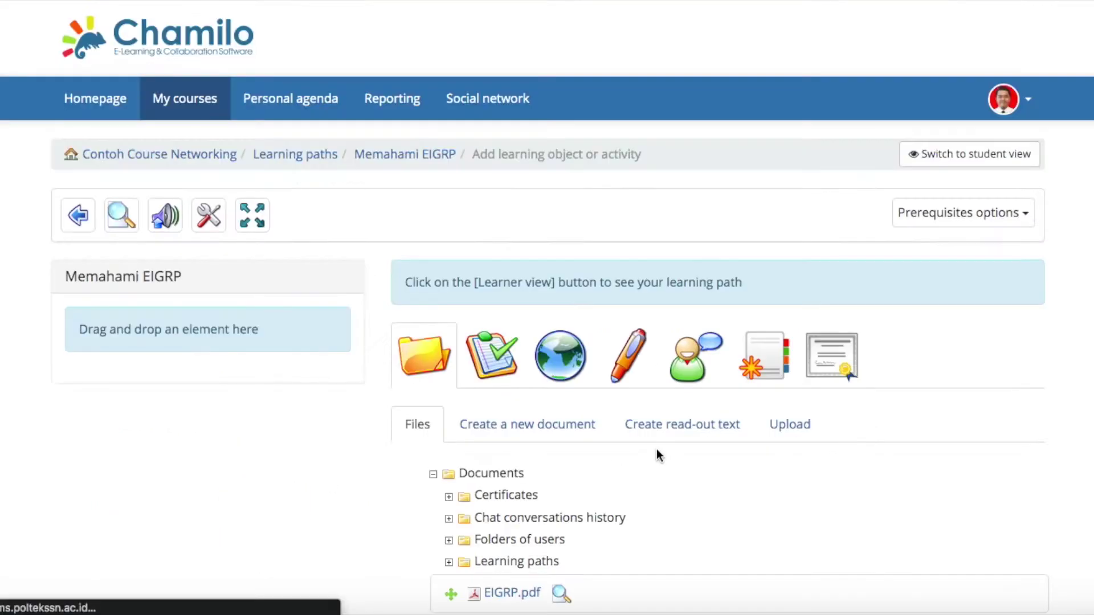
Add the existing document EIGRP.pdf to the Memahami EIGRP learning path.
scroll(656, 453, "down", 3)
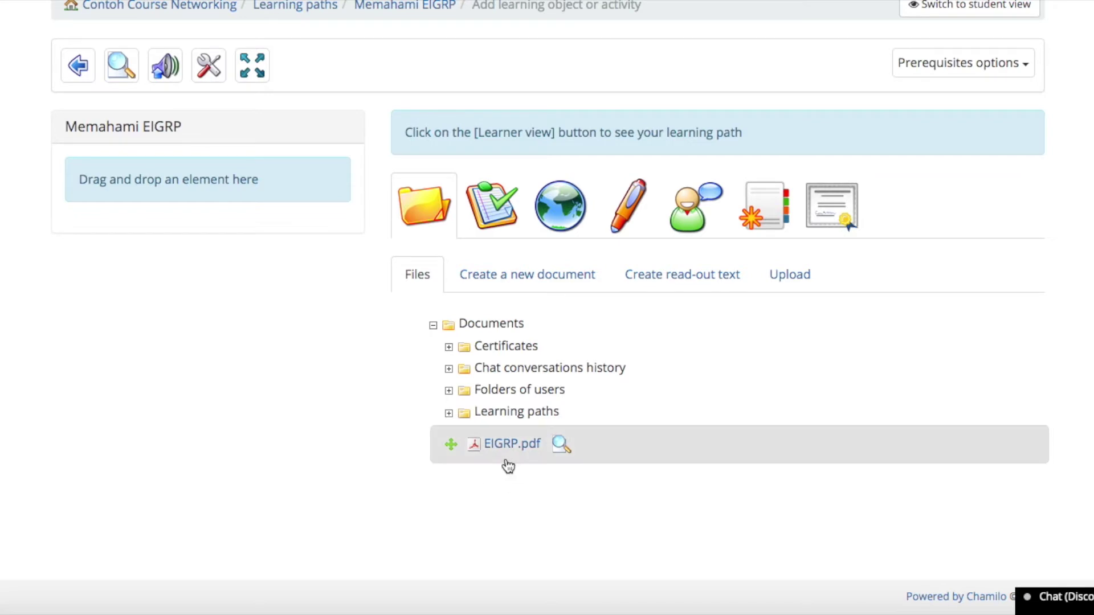
left_click(776, 268)
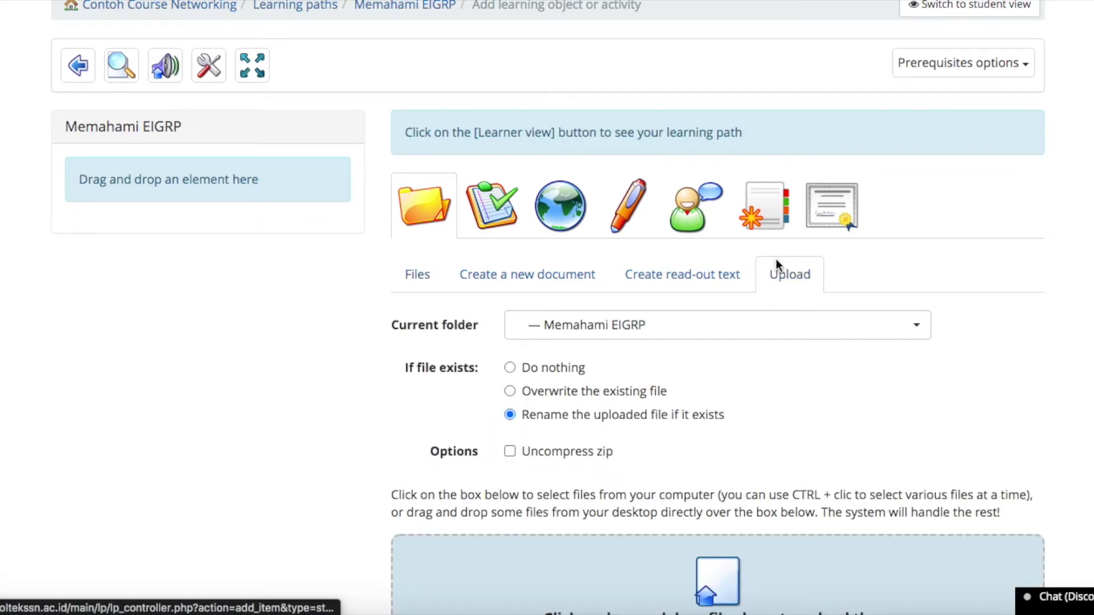
left_click(420, 281)
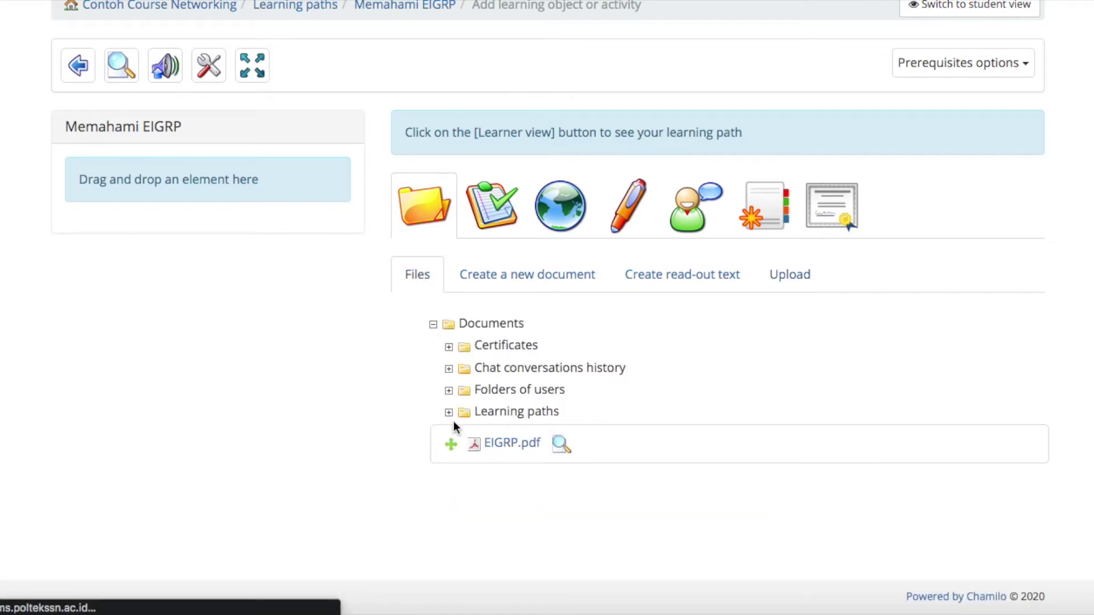
left_click_drag(454, 450, 102, 178)
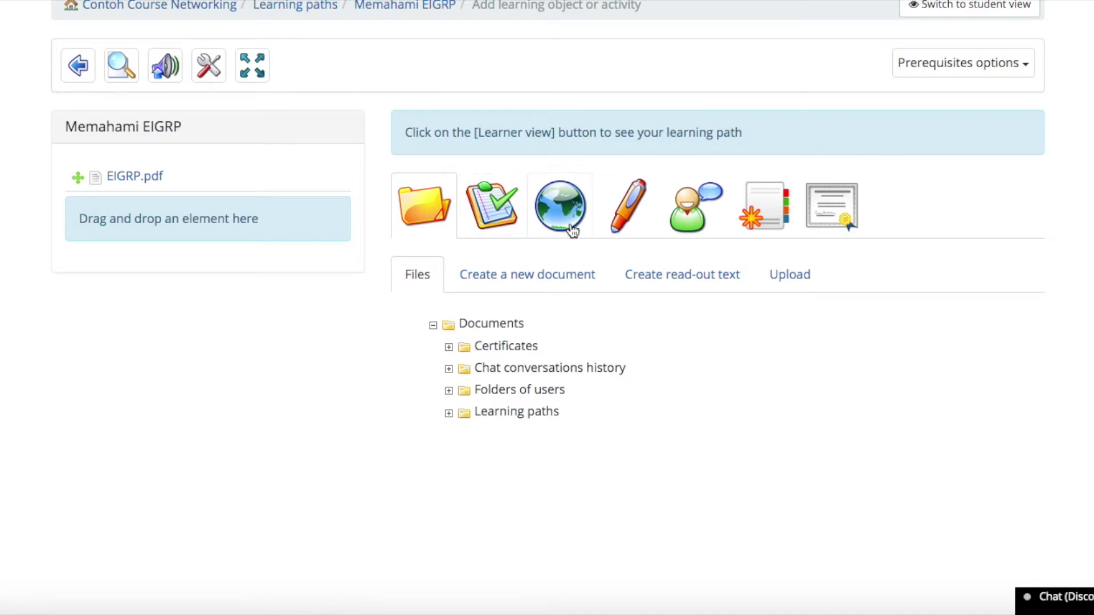
Start a new document in the learning path titled "Video Penjelasan" with the body text "ini link penjelasan".
left_click(547, 275)
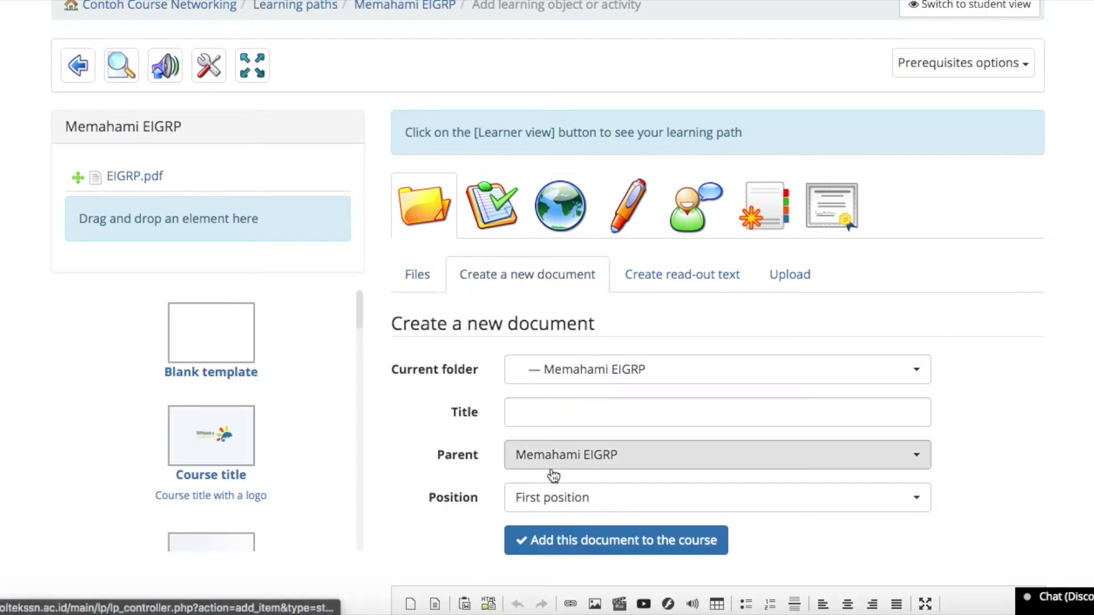
scroll(552, 473, "down", 2)
left_click(536, 307)
type("Link")
key("BackSpace")
key("BackSpace")
key("BackSpace")
key("BackSpace")
type("Video P")
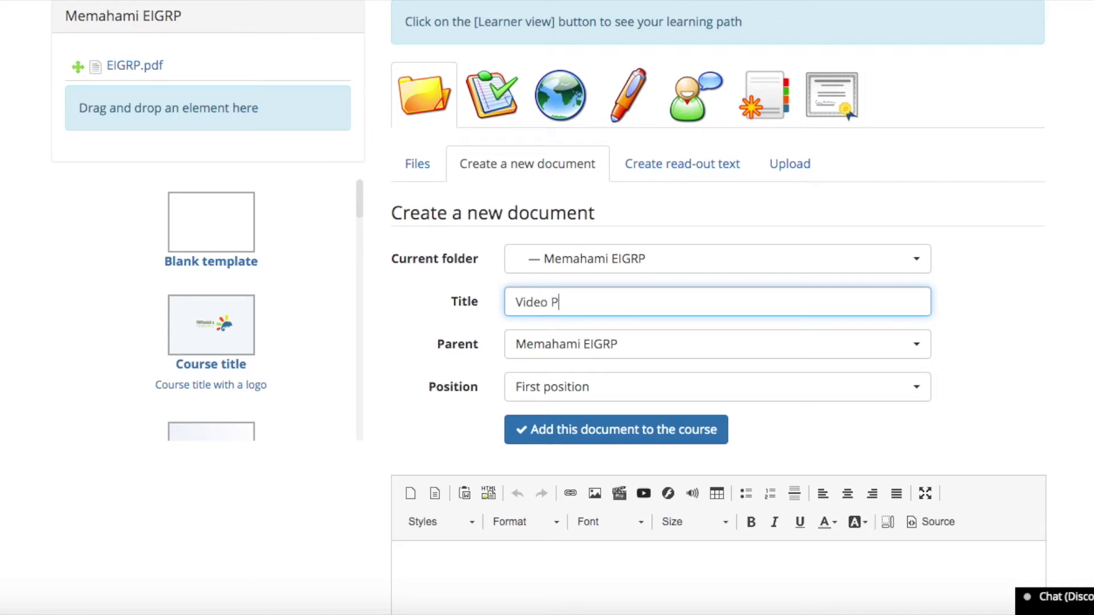
type("enjelasan")
left_click(483, 559)
type("ini link penjelasan :")
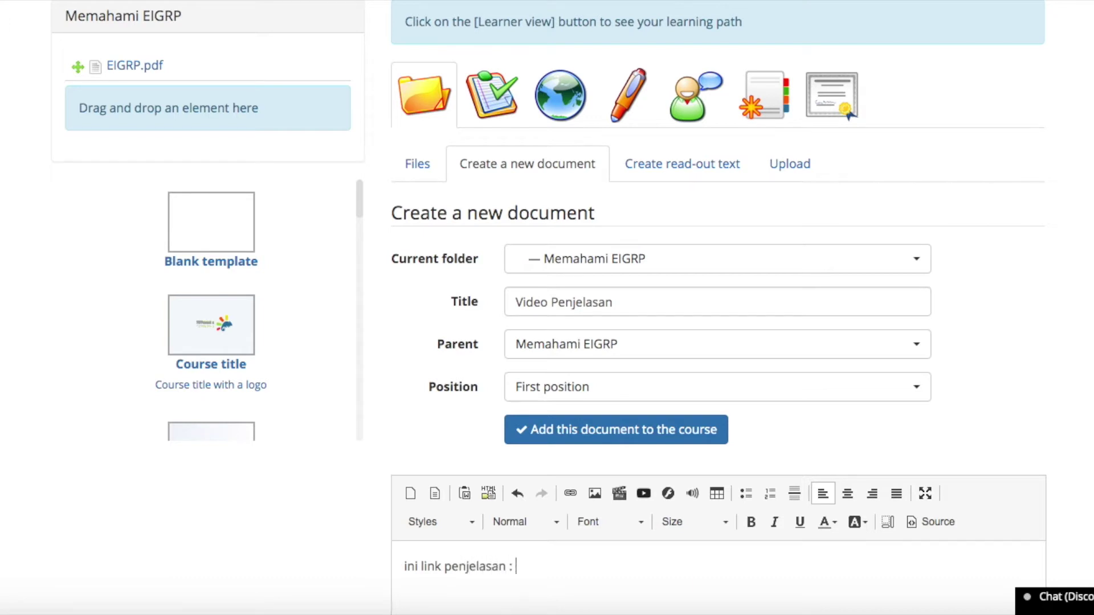
key("shift+Left")
key("shift+Left")
key("shift+Left")
key("shift+Left")
key("shift+Left")
key("shift+Left")
key("shift+Left")
key("shift+Left")
key("shift+Left")
key("shift+Left")
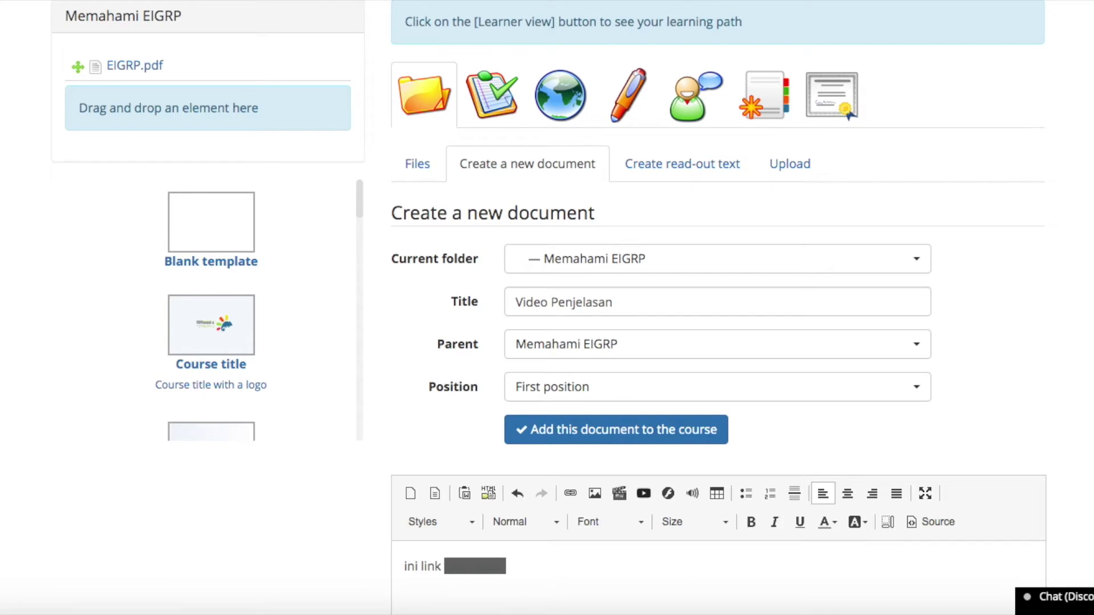
left_click(570, 493)
type("youtube.com")
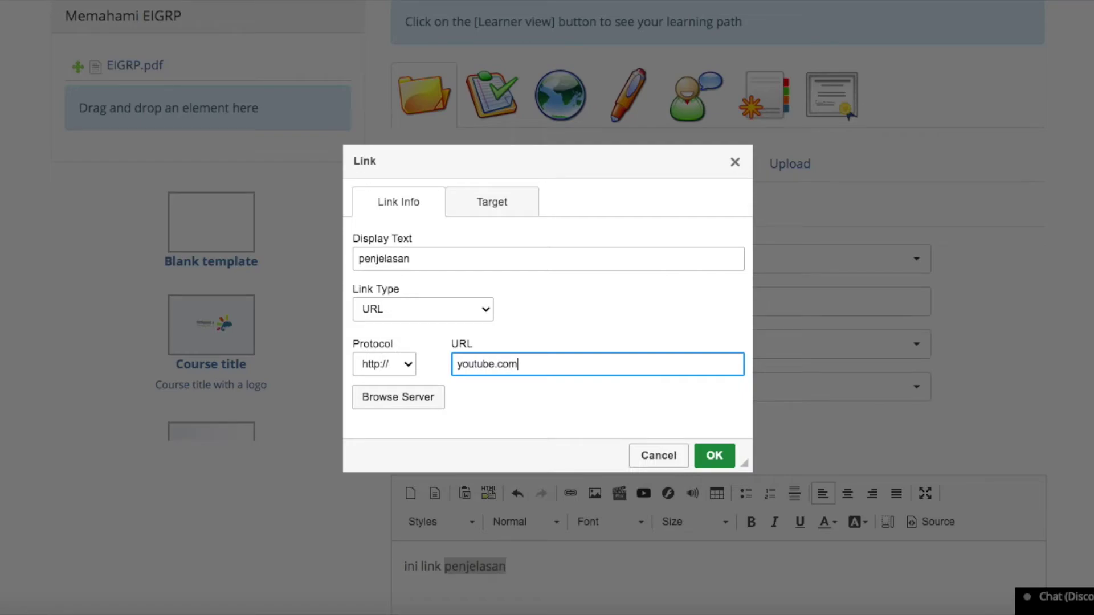
left_click(723, 457)
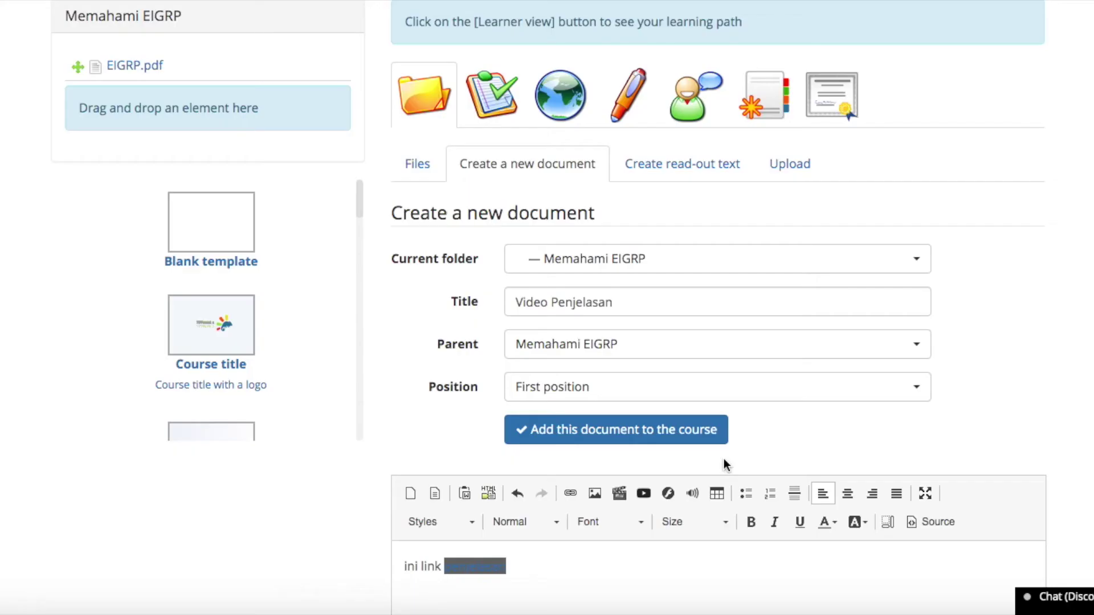
left_click(672, 450)
Reorder the learning path so that EIGRP.pdf comes before Video Penjelasan.
mouse_move(77, 337)
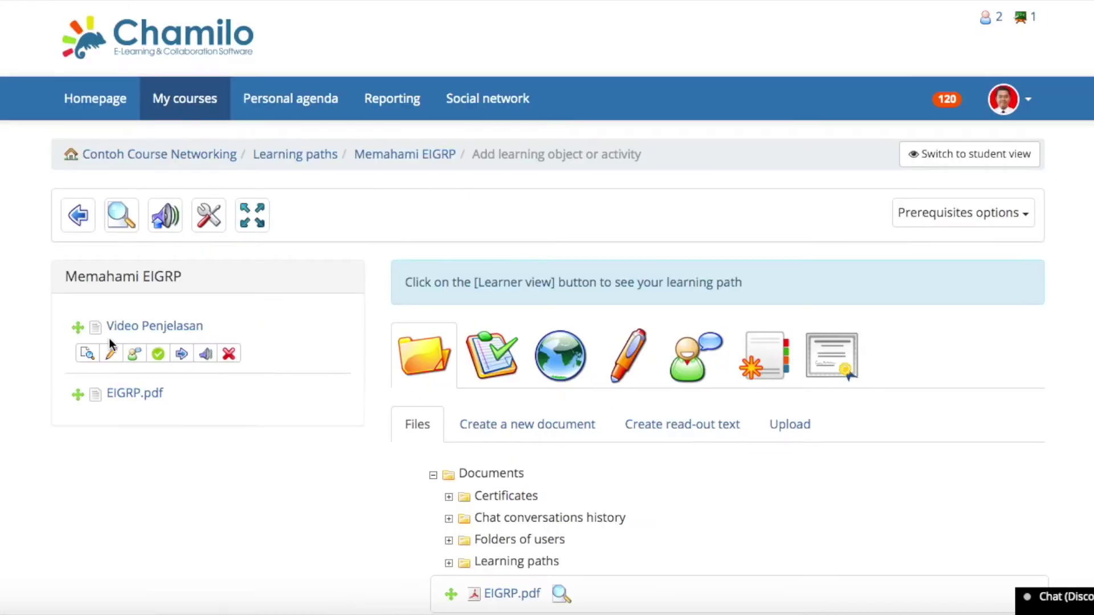
left_click_drag(79, 326, 83, 379)
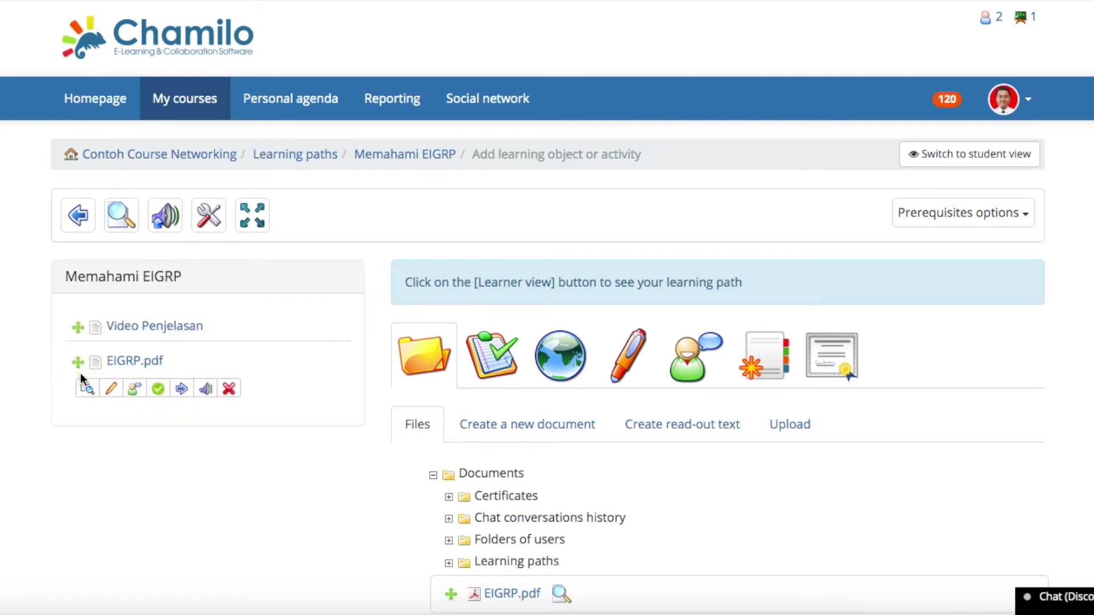
left_click_drag(79, 363, 82, 305)
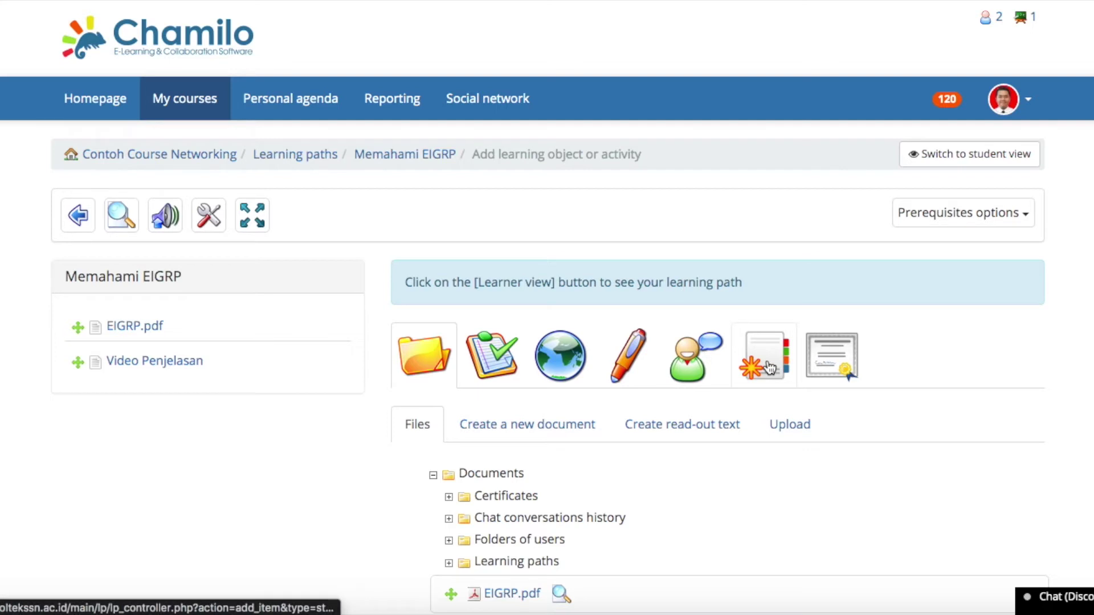
Look through the assignment, forum and certificate resources that can be added to the learning path.
left_click(620, 367)
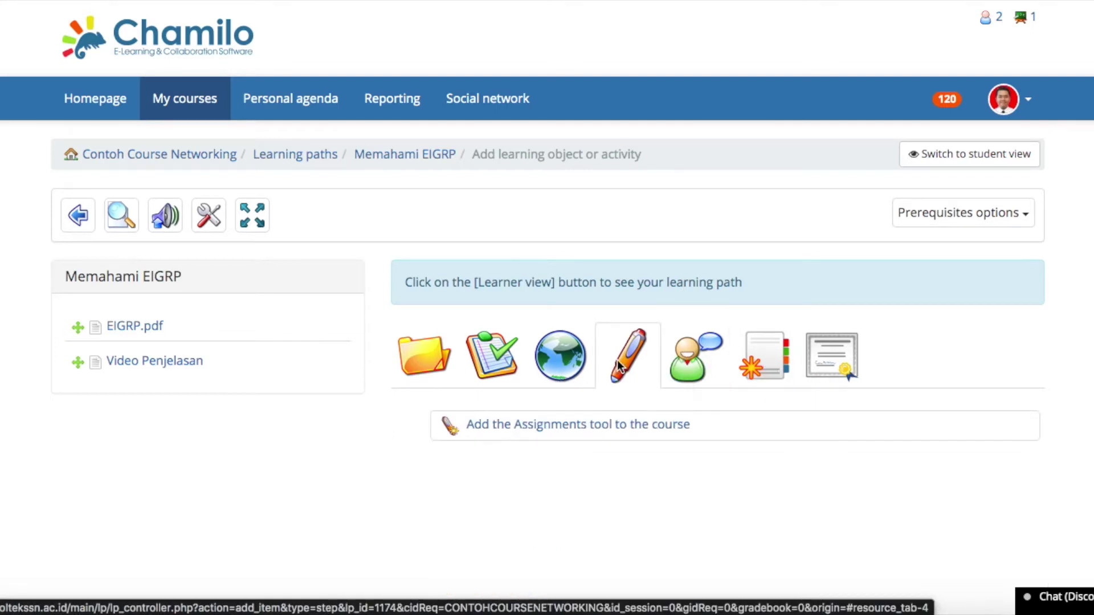
left_click(710, 372)
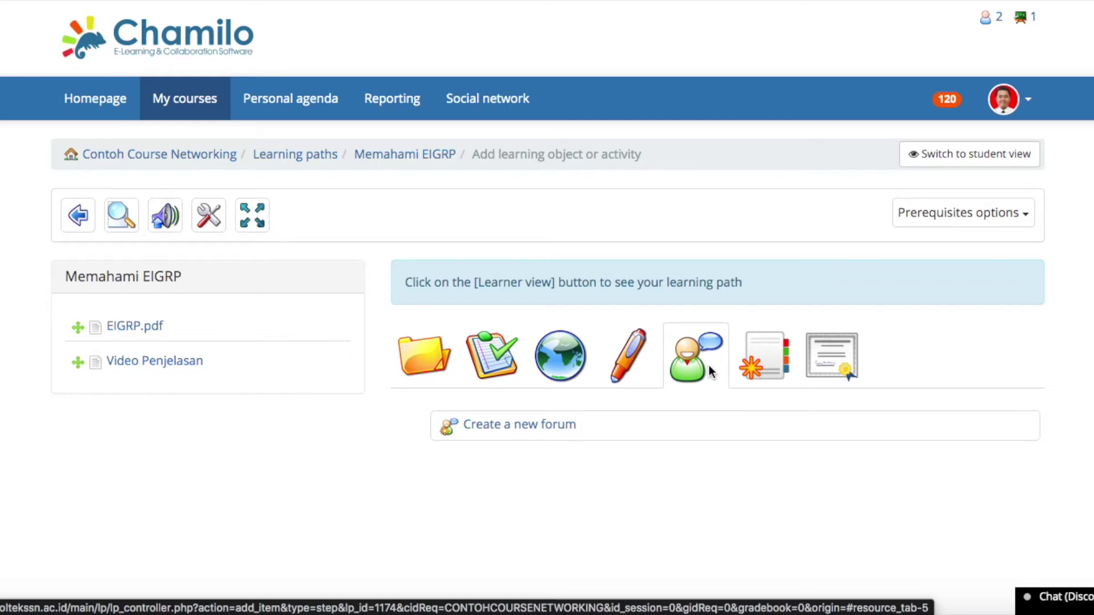
left_click(832, 356)
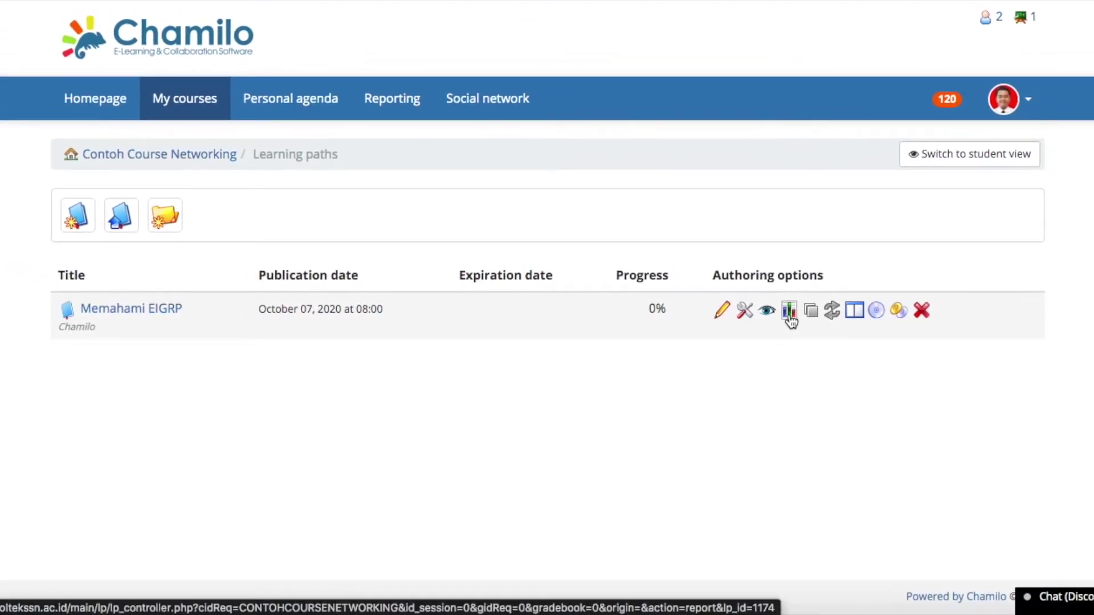
View the learner score report for the Memahami EIGRP learning path and return to the learning path list.
left_click(792, 312)
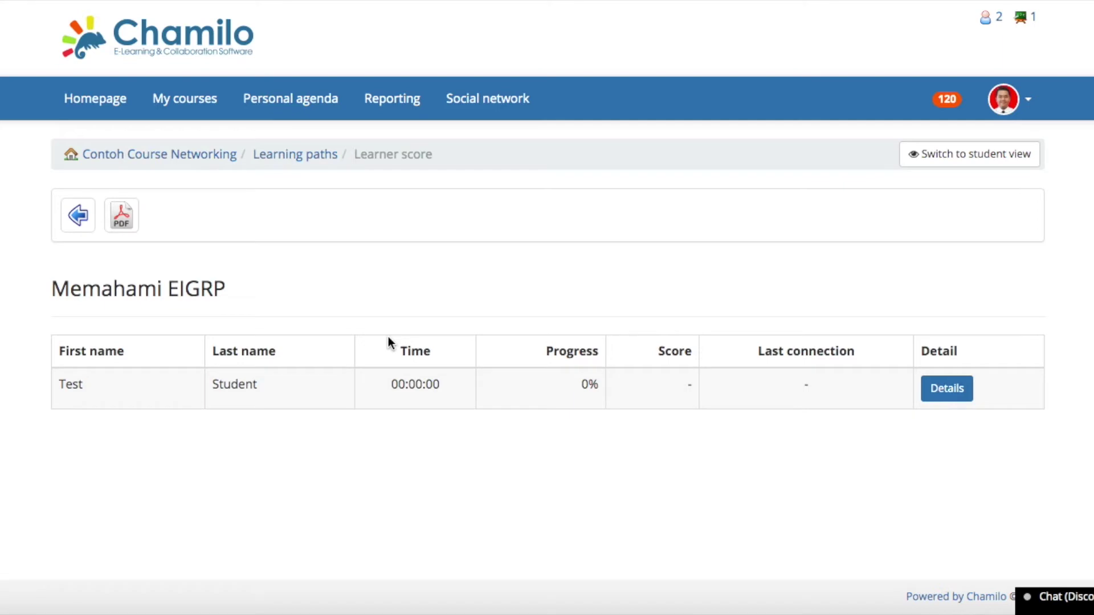
left_click(80, 227)
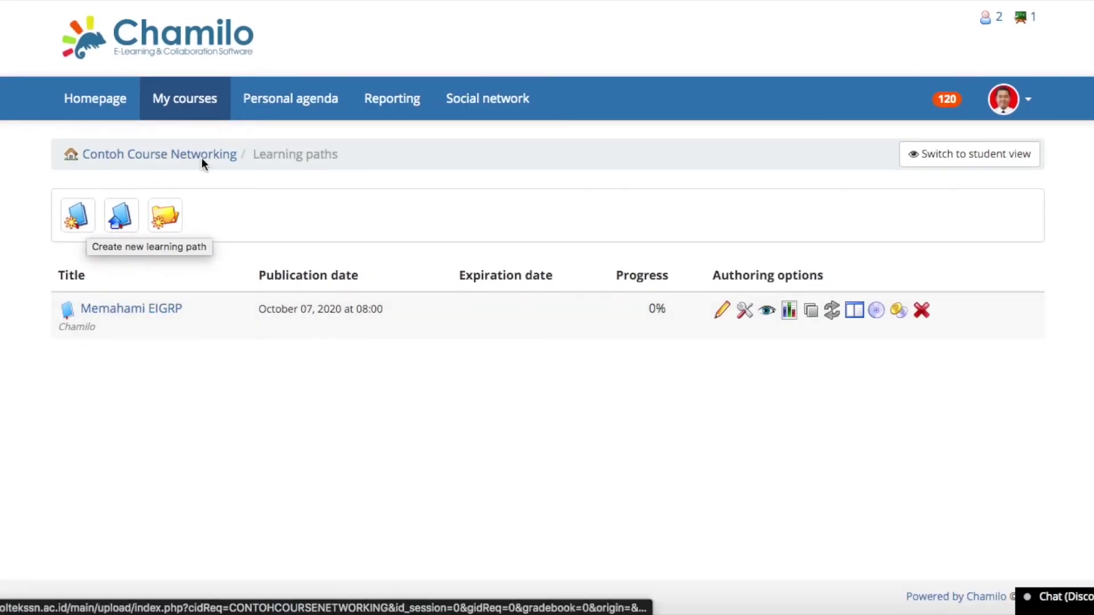
Start a new assignment in Contoh Course Networking and name it "Tugas Rangkuman".
left_click(220, 156)
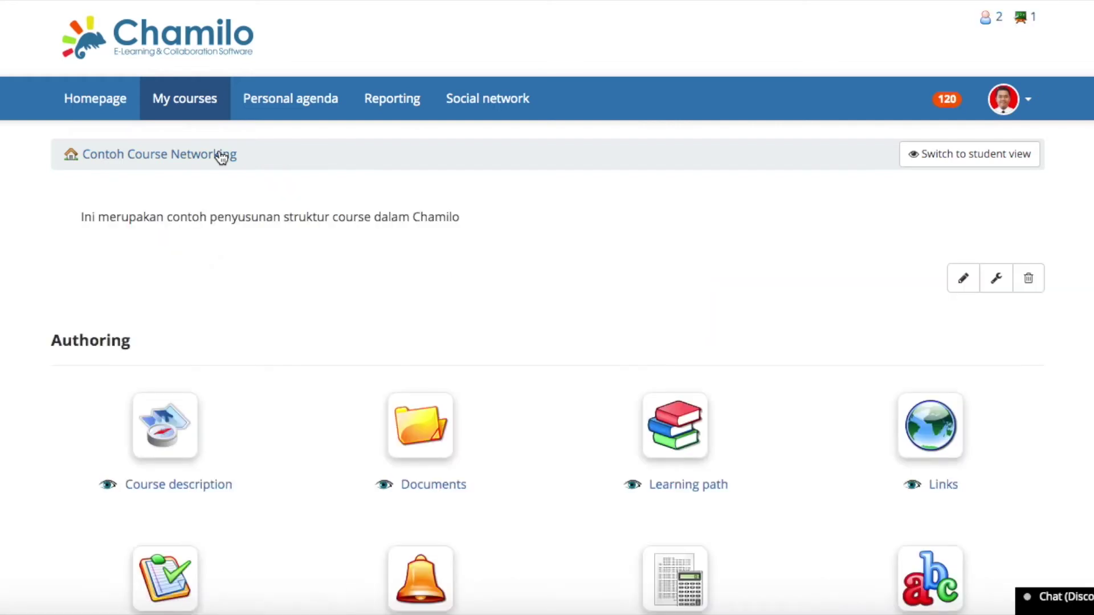
scroll(647, 314, "down", 2)
scroll(647, 315, "down", 6)
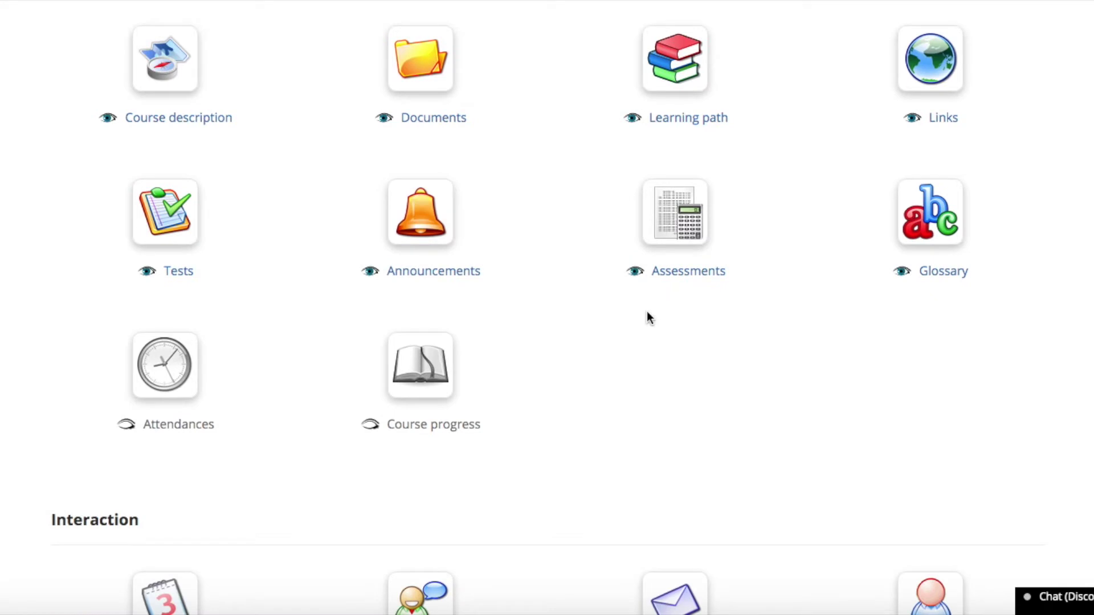
scroll(647, 311, "down", 11)
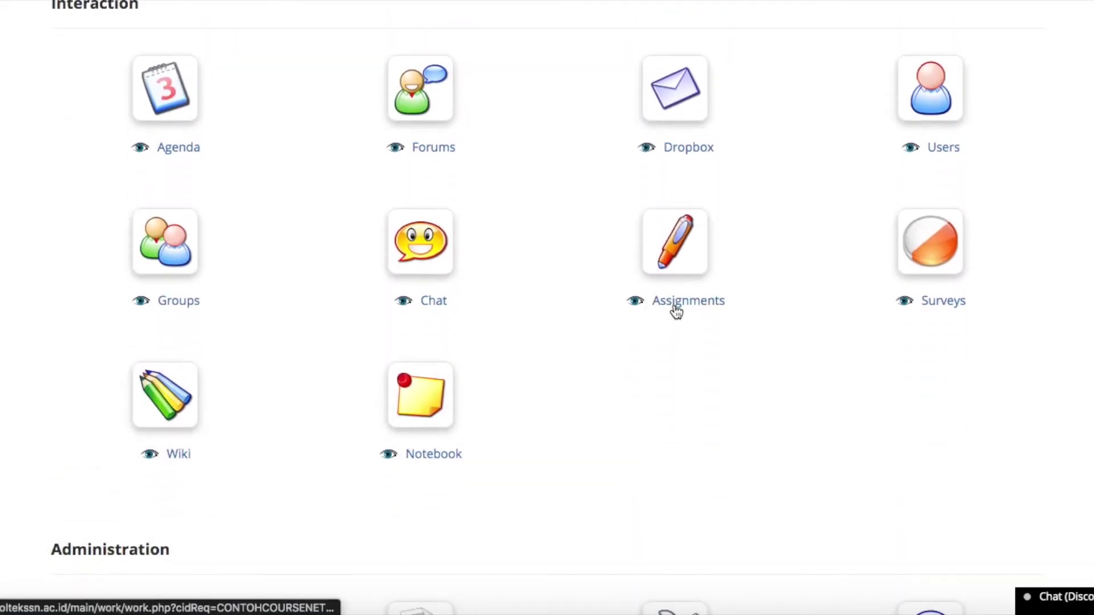
left_click(676, 312)
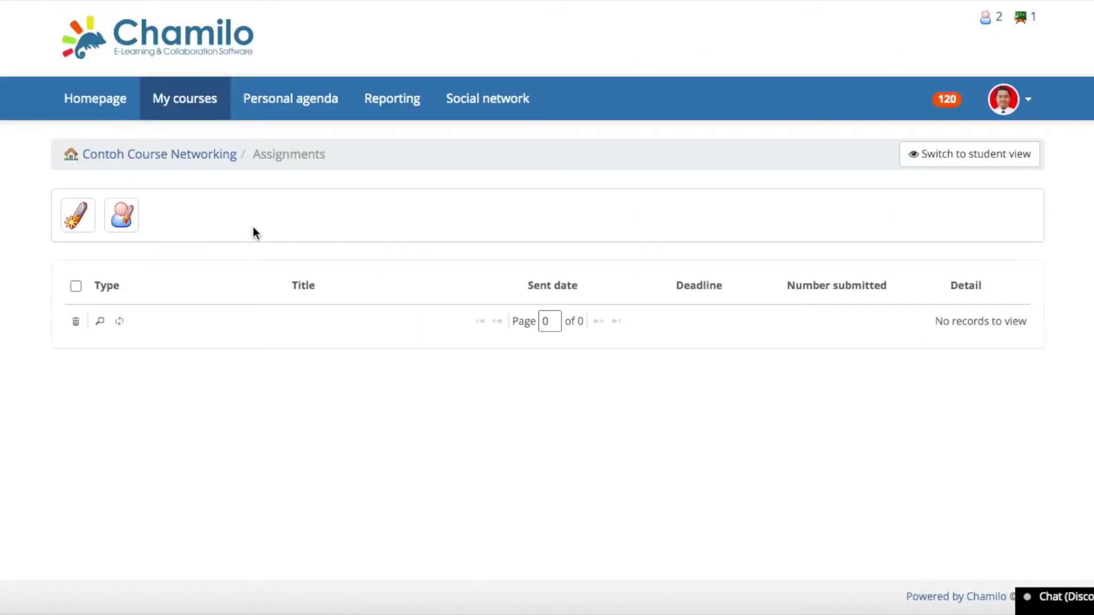
left_click(78, 216)
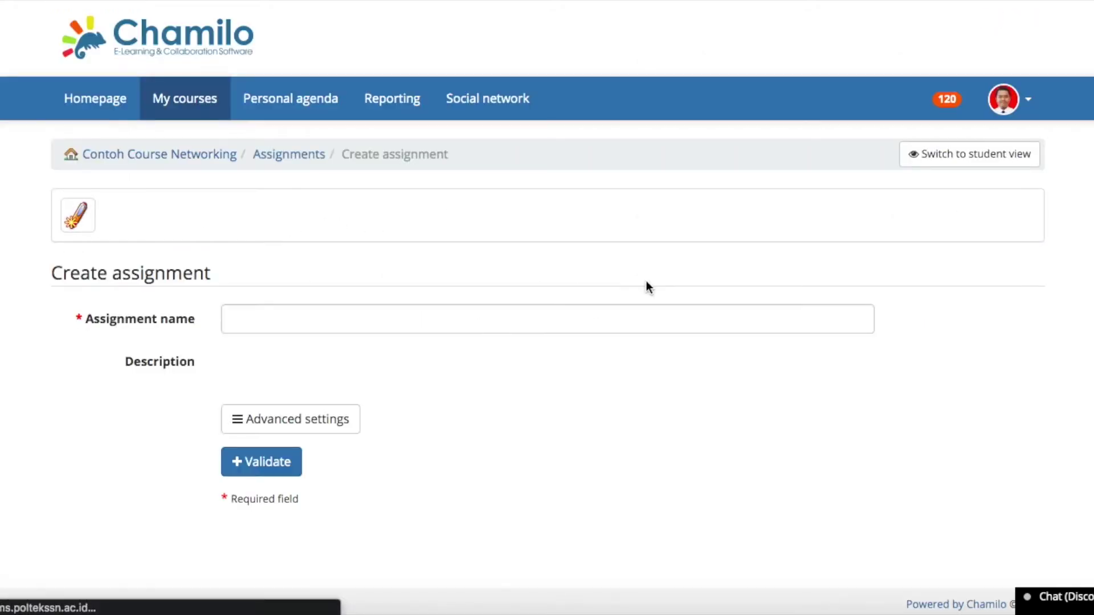
left_click(353, 323)
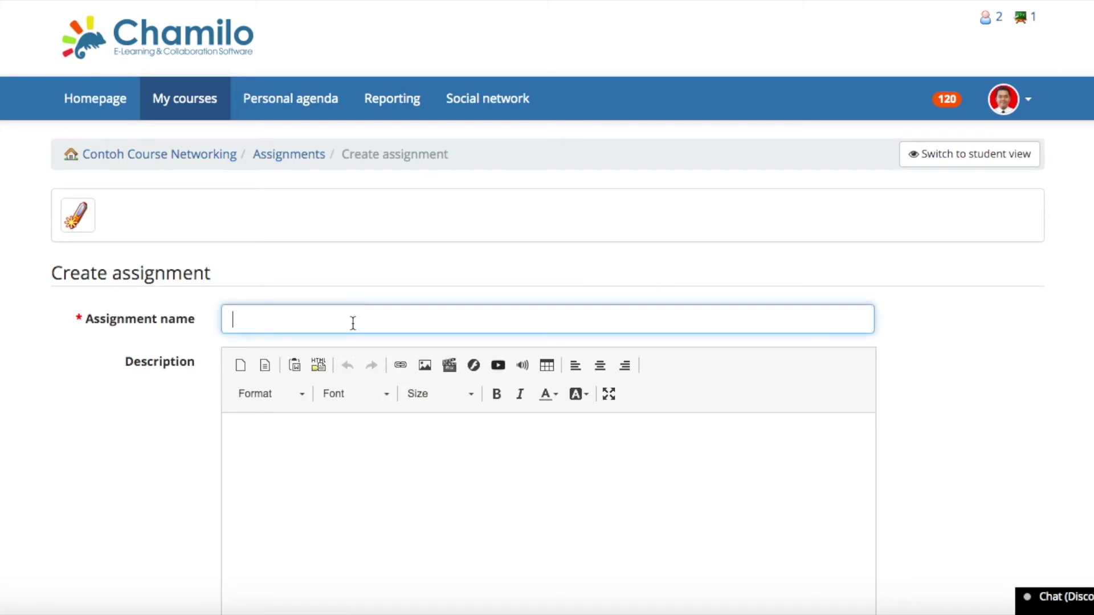
type("Tugas Rangkuman")
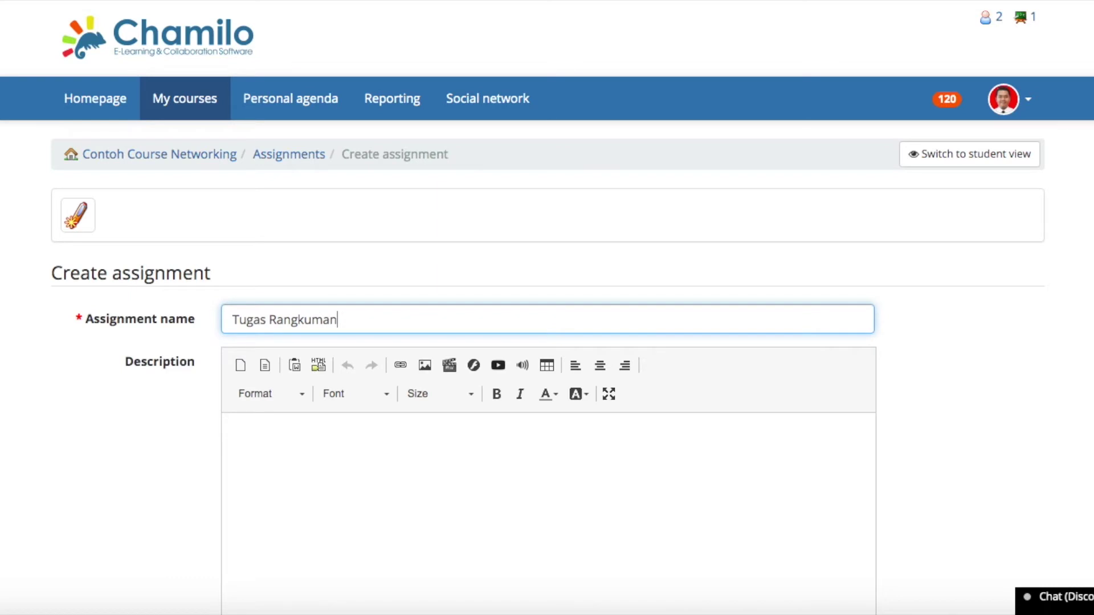
Enter "Buat rangkuman hari ini" as the assignment description and create the assignment.
scroll(547, 342, "down", 3)
scroll(315, 328, "down", 5)
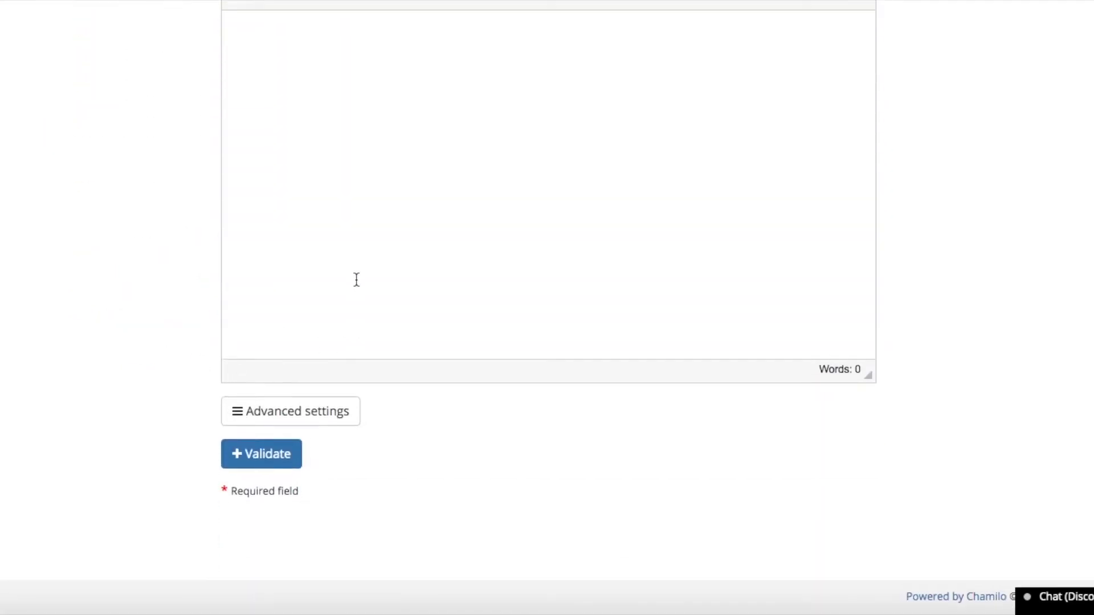
scroll(356, 278, "up", 2)
left_click(357, 279)
type("Buat ")
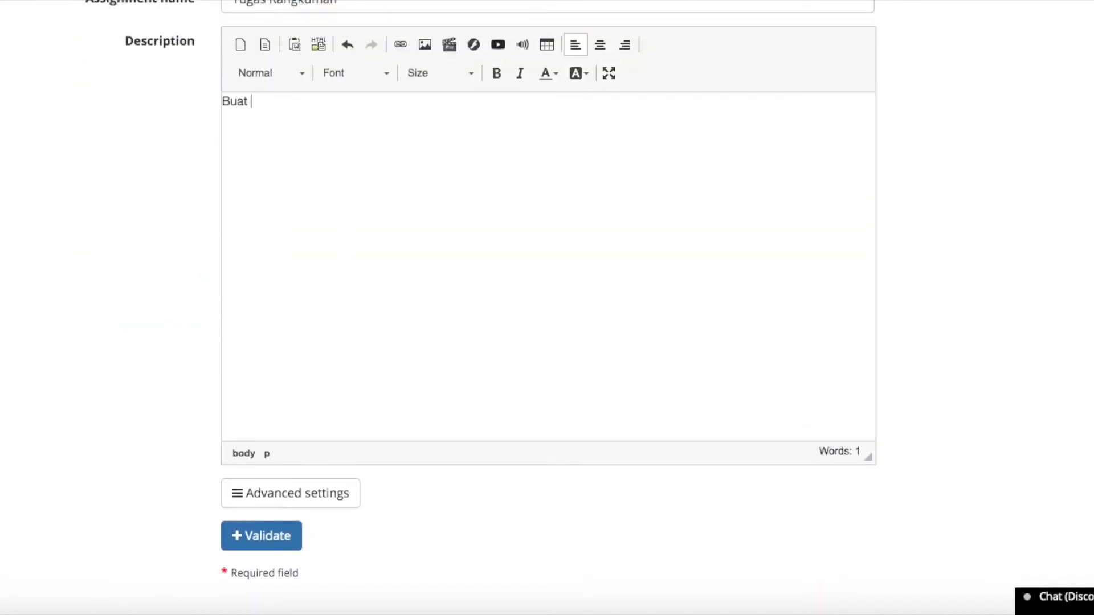
type("rangkuman hari ini")
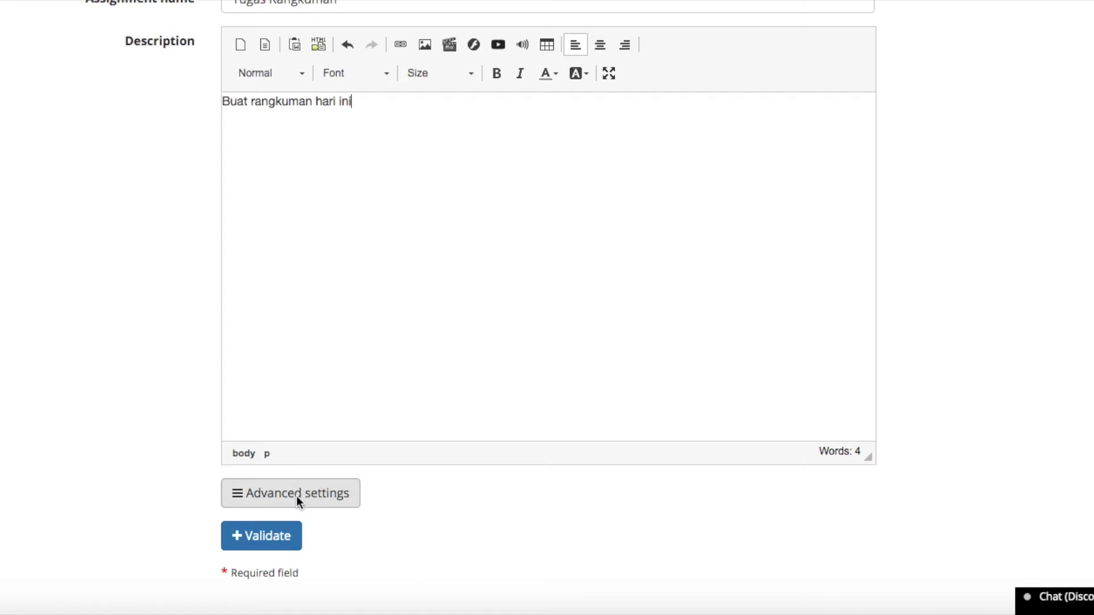
left_click(278, 539)
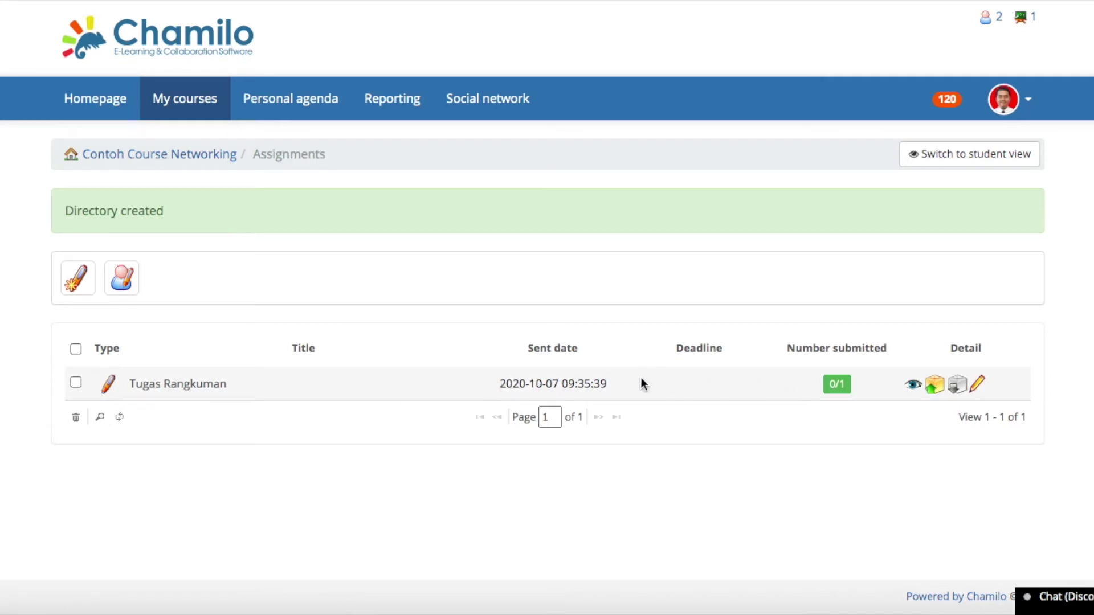
Edit Tugas Rangkuman and enable its learner-visible handing over deadline, set to October 07, 2020 at 23:59.
left_click(976, 384)
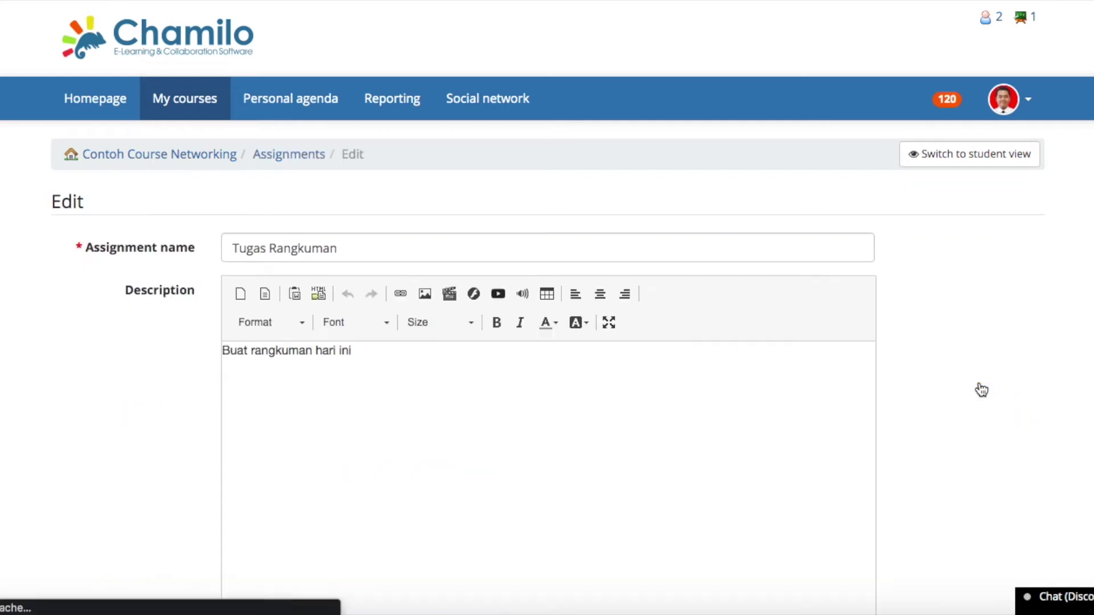
scroll(628, 412, "down", 5)
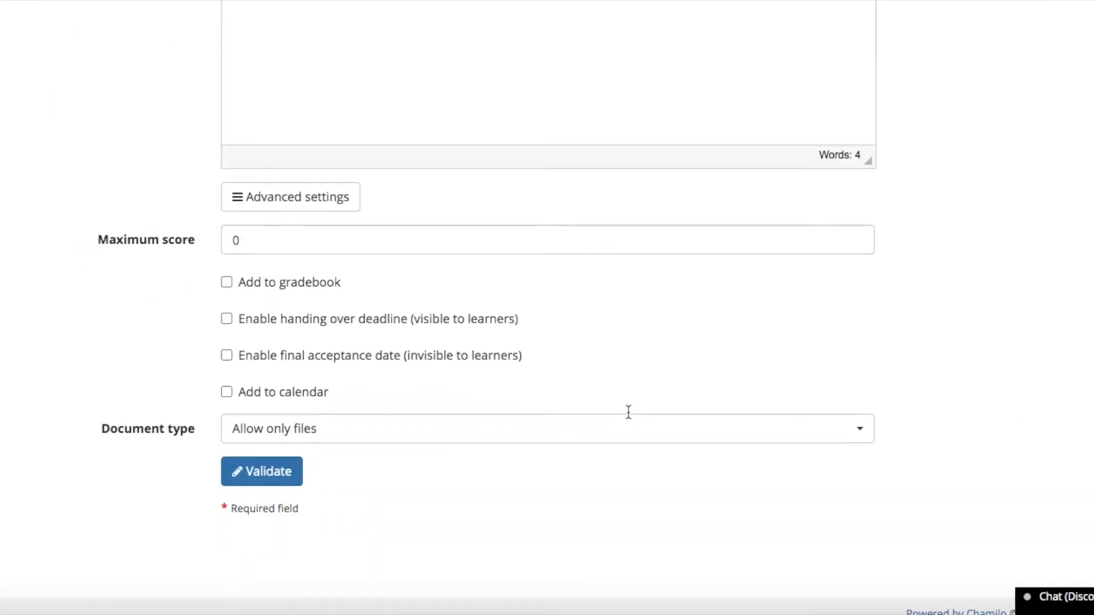
left_click(313, 199)
left_click(305, 418)
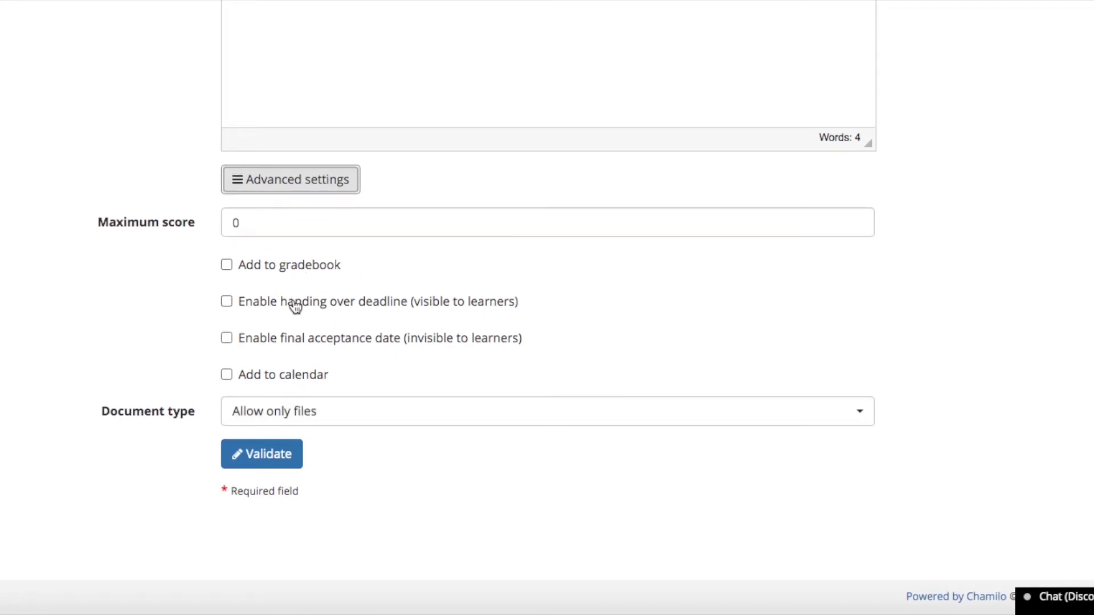
left_click(295, 306)
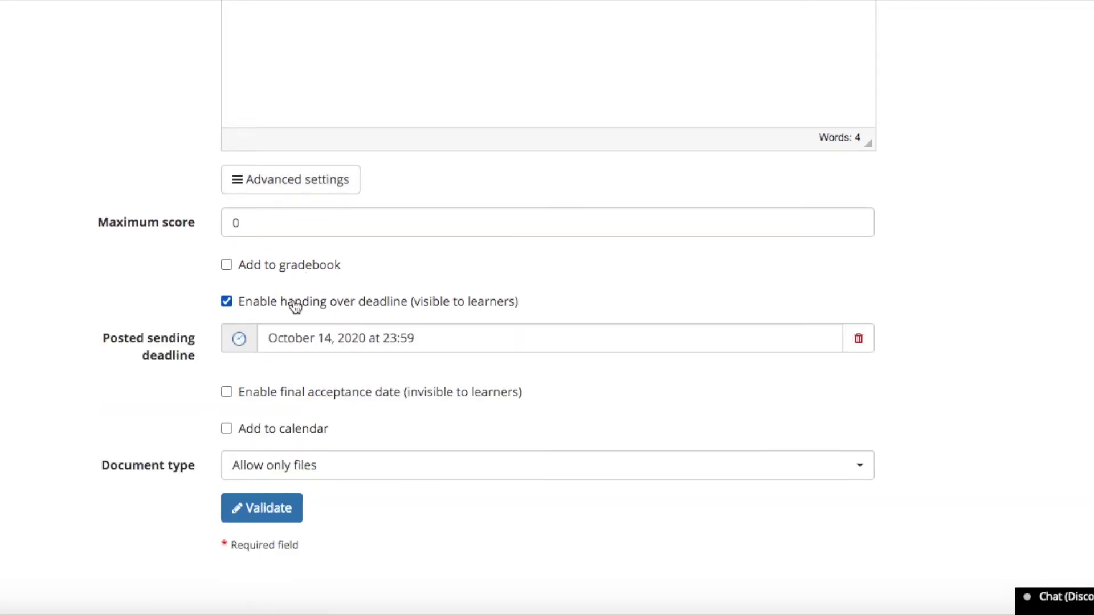
left_click(464, 337)
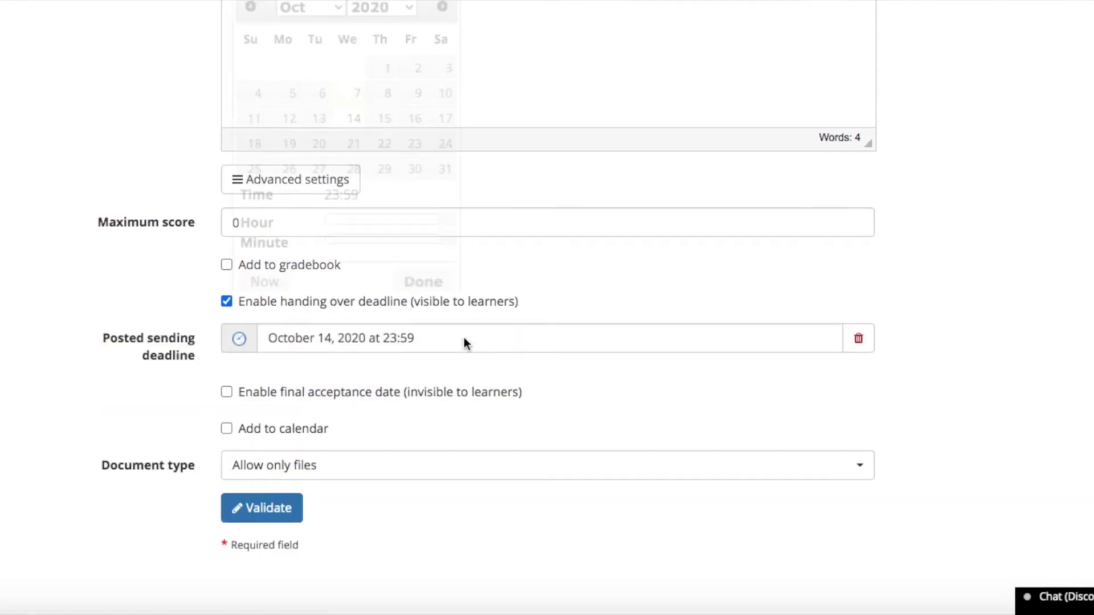
left_click(348, 94)
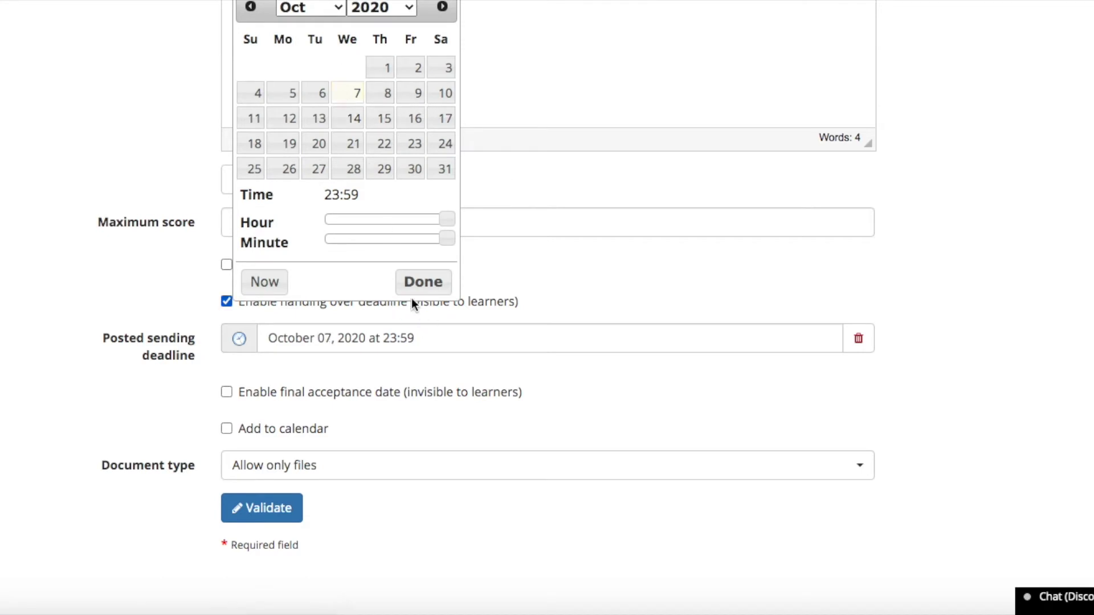
left_click_drag(448, 220, 487, 211)
left_click(426, 285)
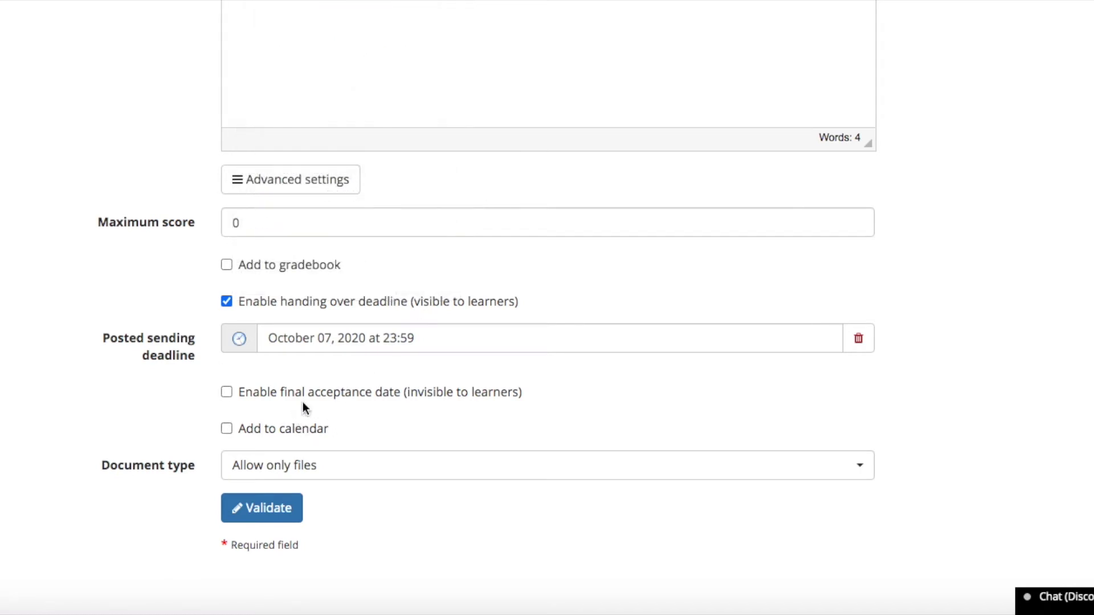
Enable the final acceptance date and set the assignment to close completely on October 08, 2020 at 06:00.
left_click(333, 399)
left_click(358, 428)
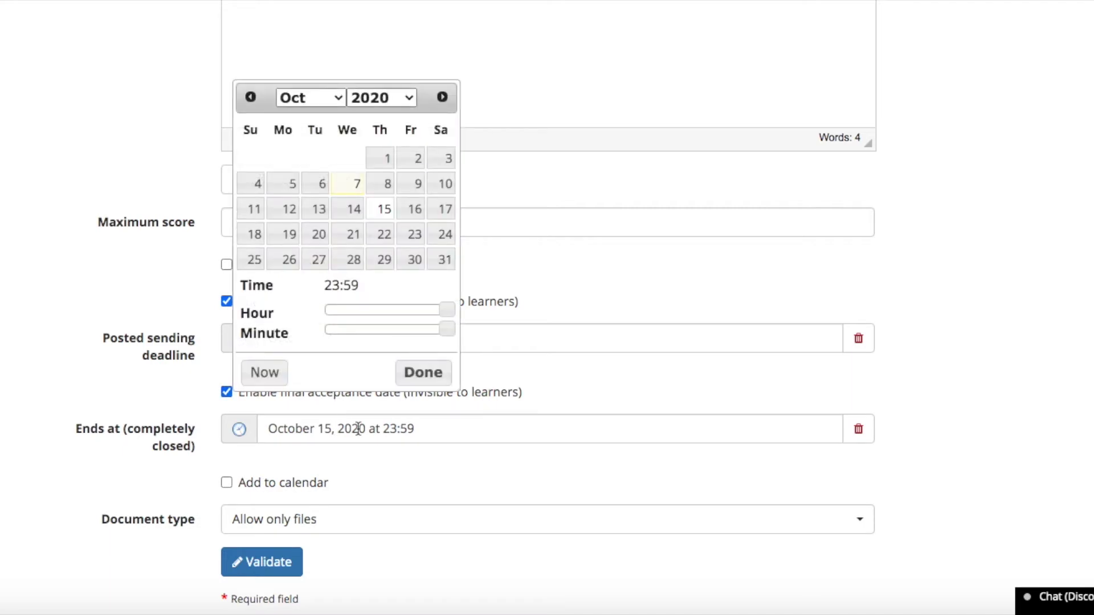
left_click(383, 183)
left_click_drag(446, 308, 356, 310)
left_click_drag(443, 327, 309, 341)
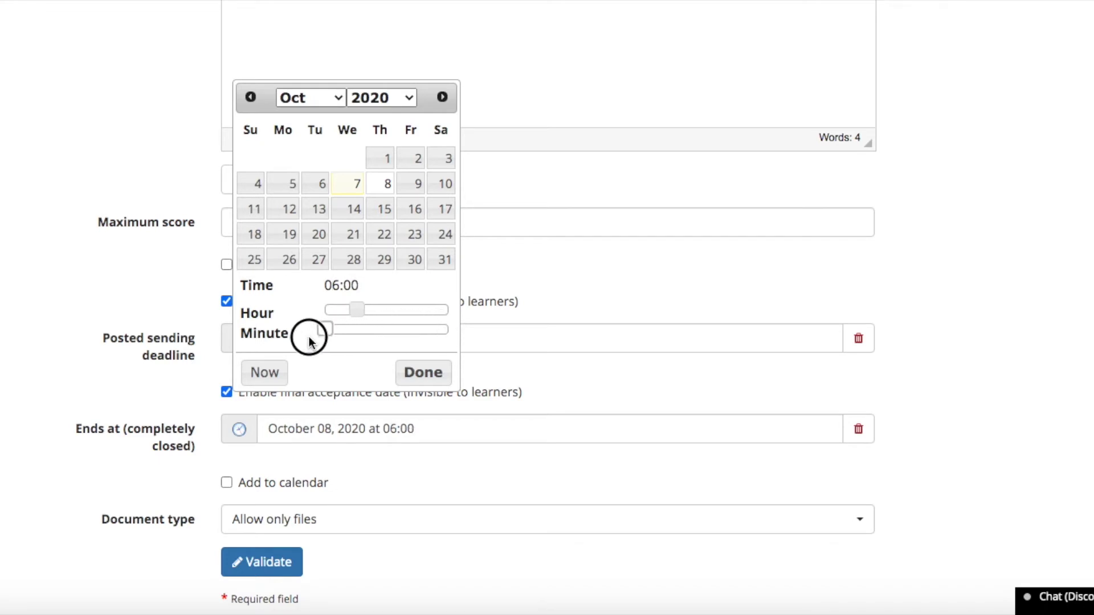
left_click(424, 373)
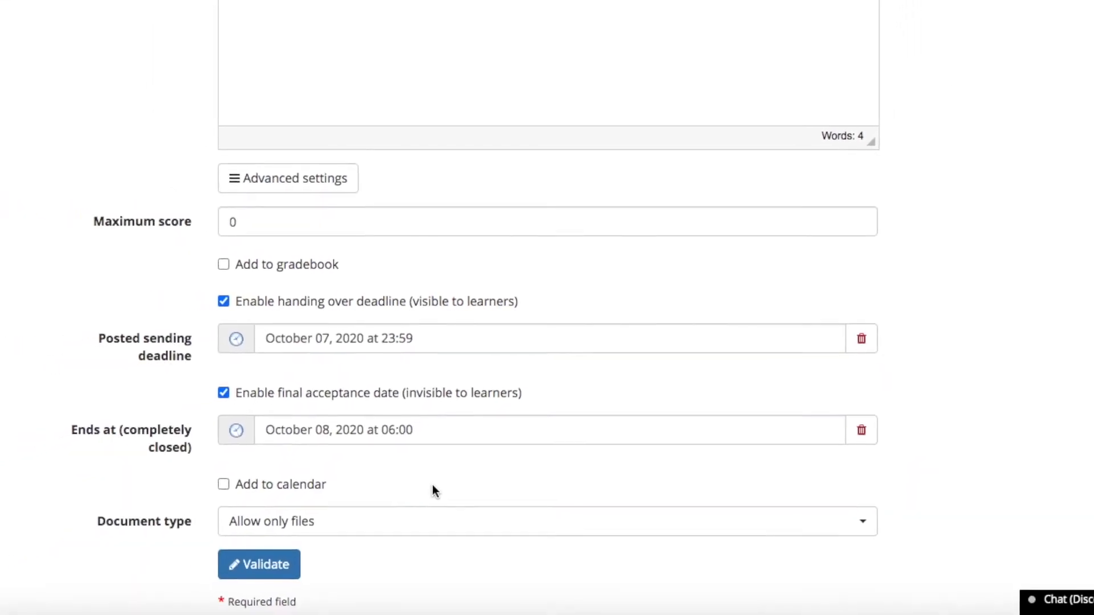
Add the assignment to the calendar and choose "Allow only files" as its document type.
scroll(433, 484, "down", 1)
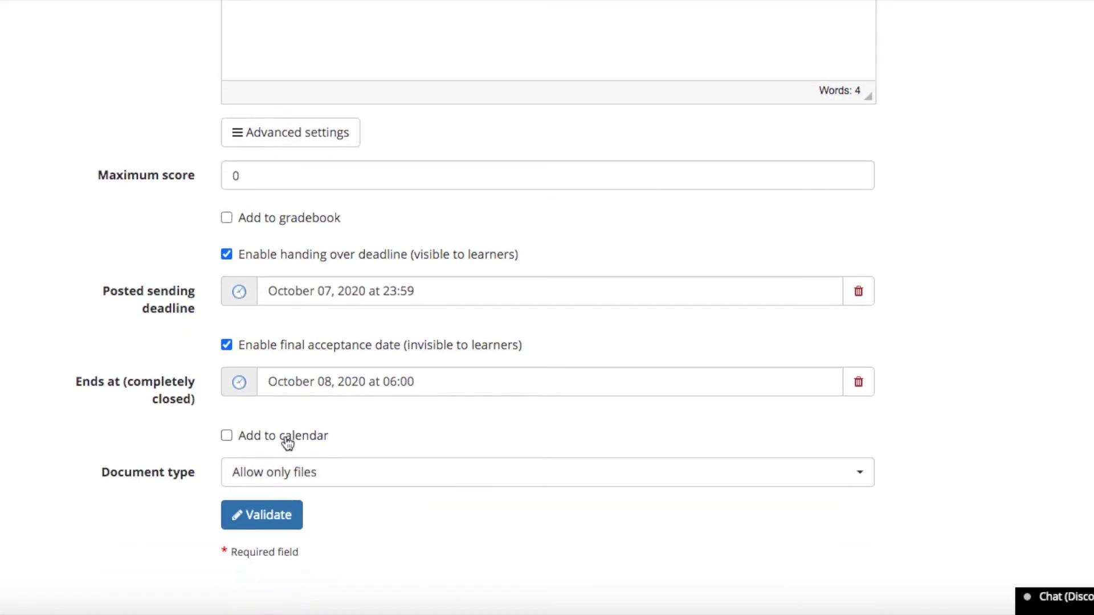
left_click(287, 441)
left_click(318, 488)
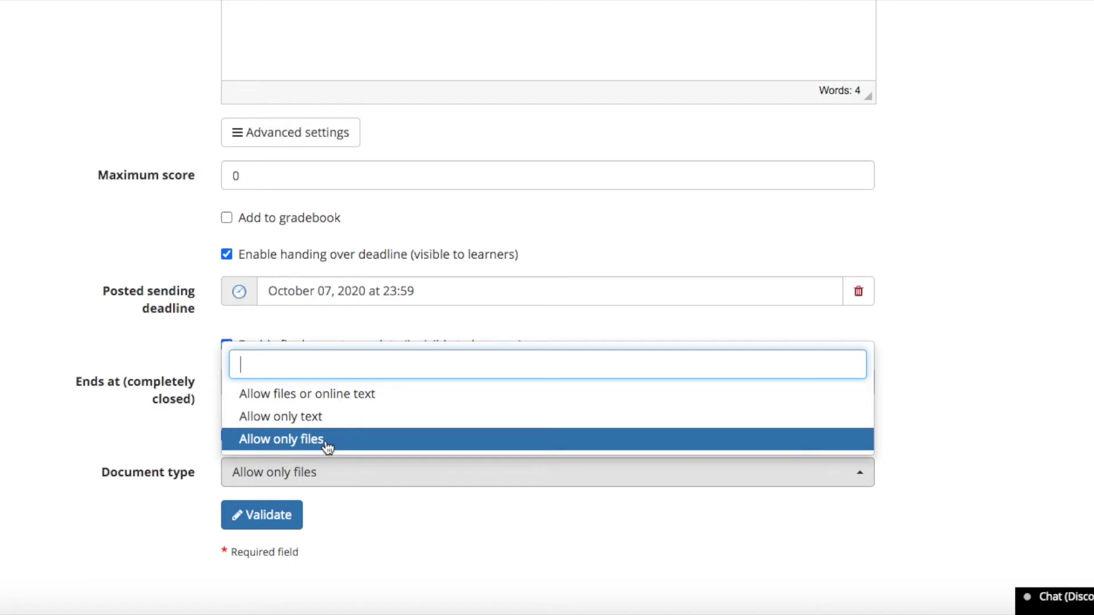
left_click(328, 444)
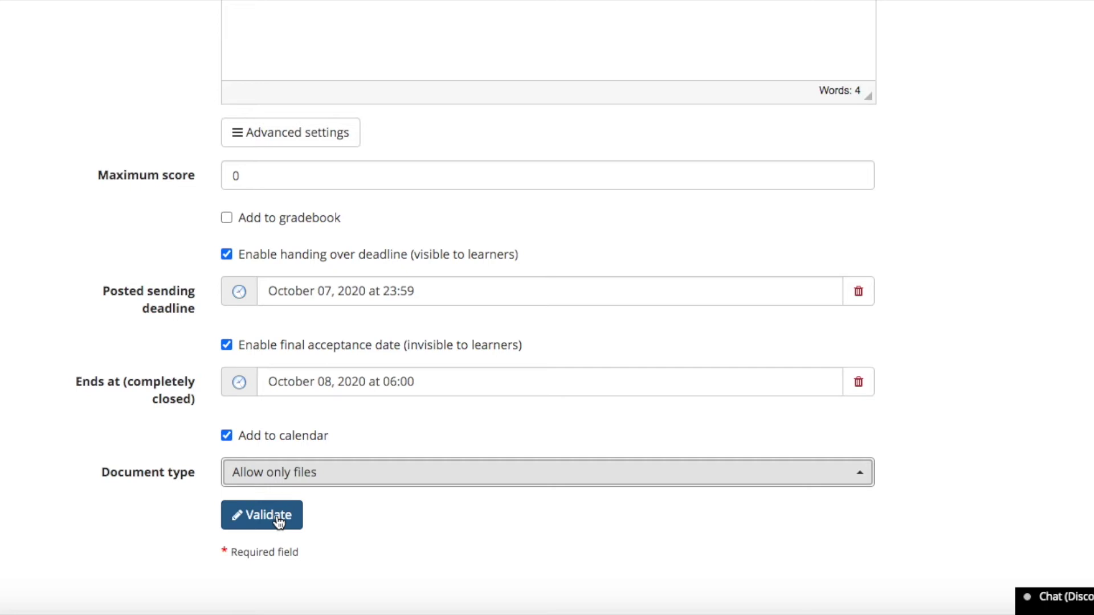
Set the maximum score to 80, add the assignment to the gradebook under the Default assessment, and save the changes.
scroll(371, 237, "up", 2)
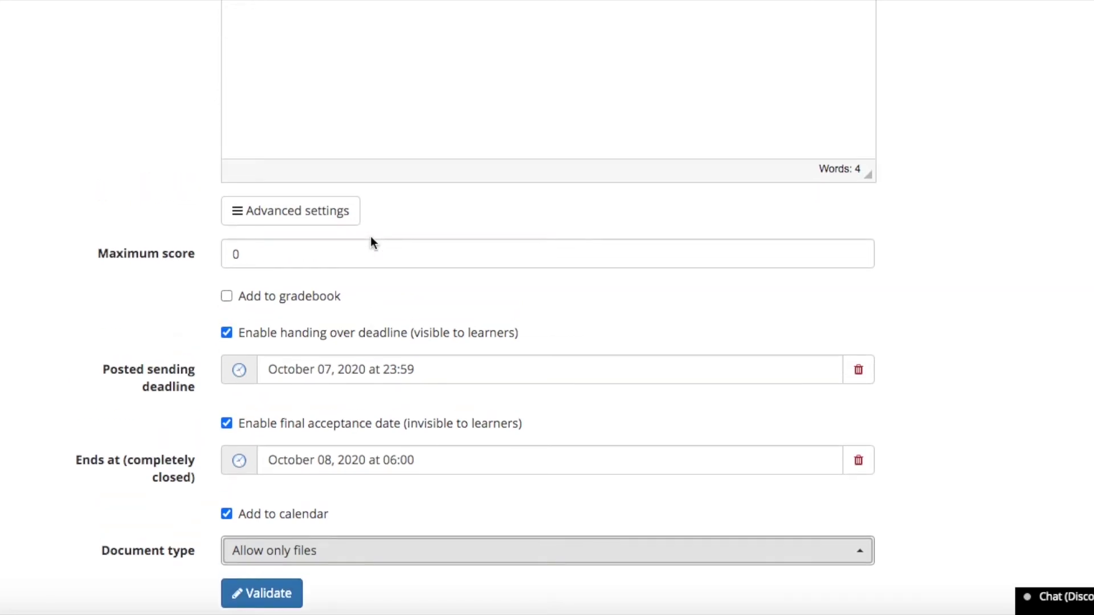
left_click(329, 253)
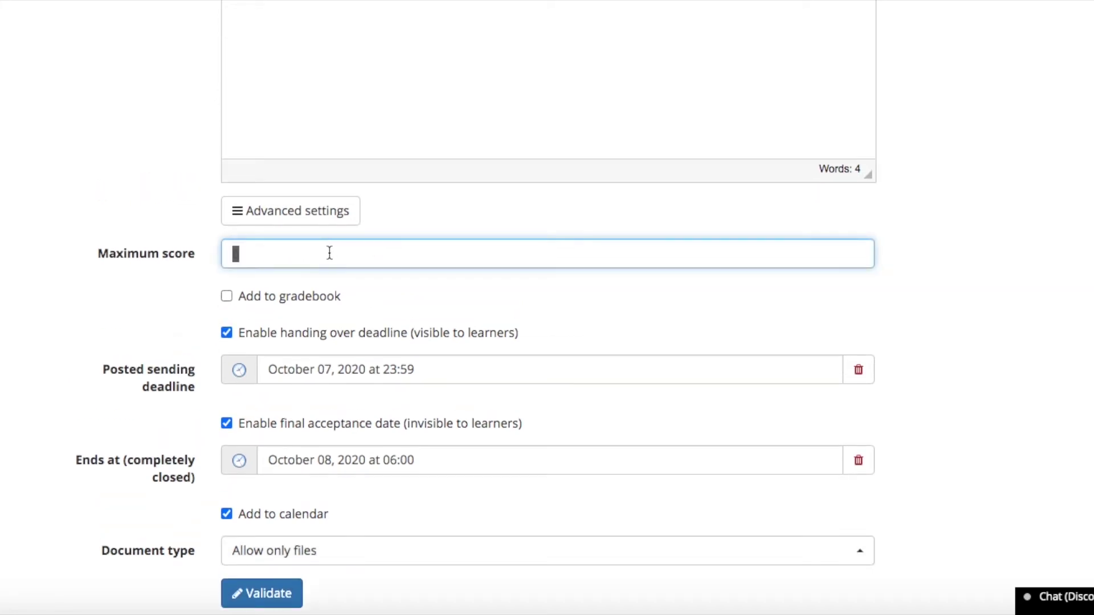
type("80")
left_click(227, 296)
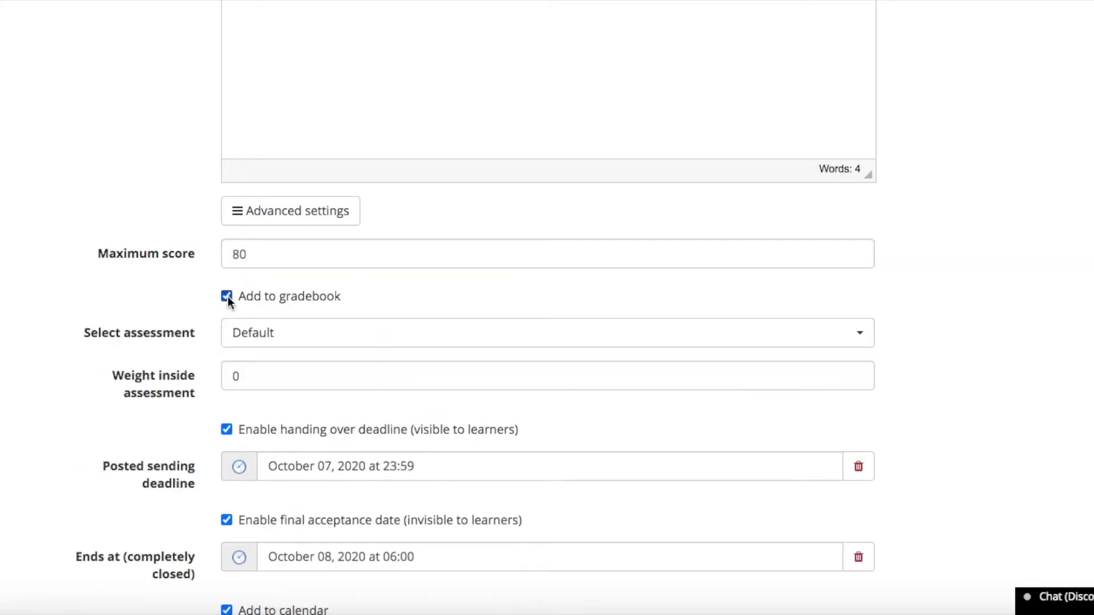
left_click(357, 346)
left_click(356, 345)
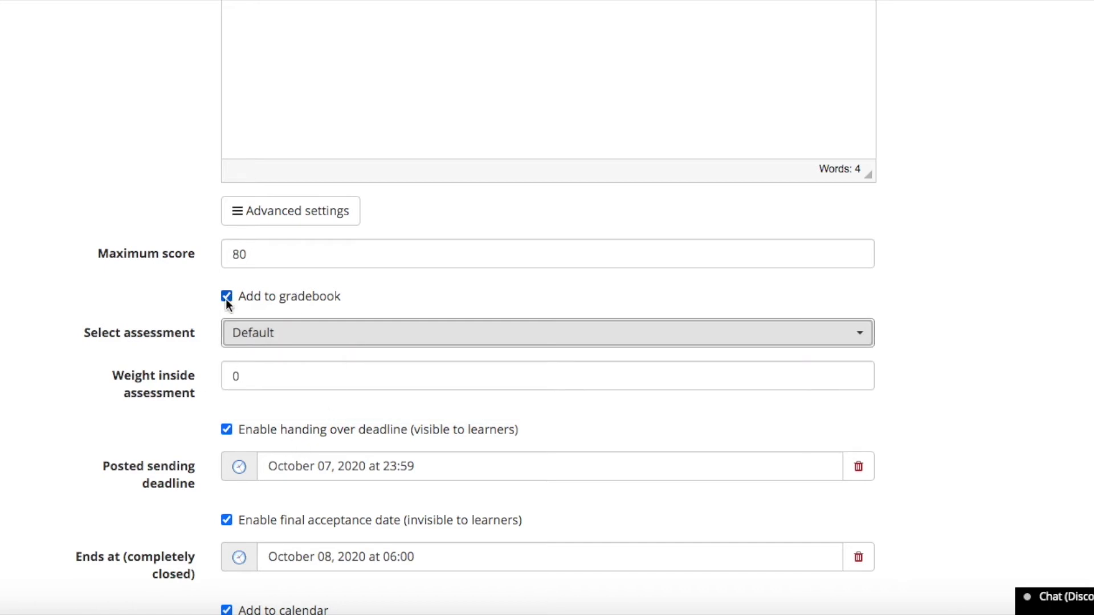
scroll(127, 436, "down", 3)
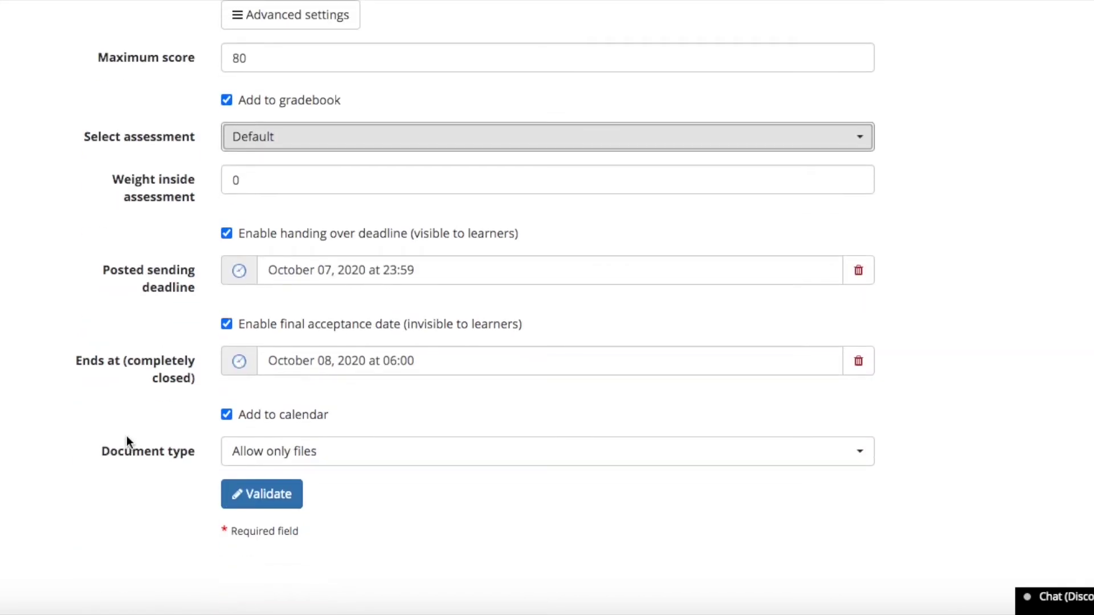
left_click(281, 493)
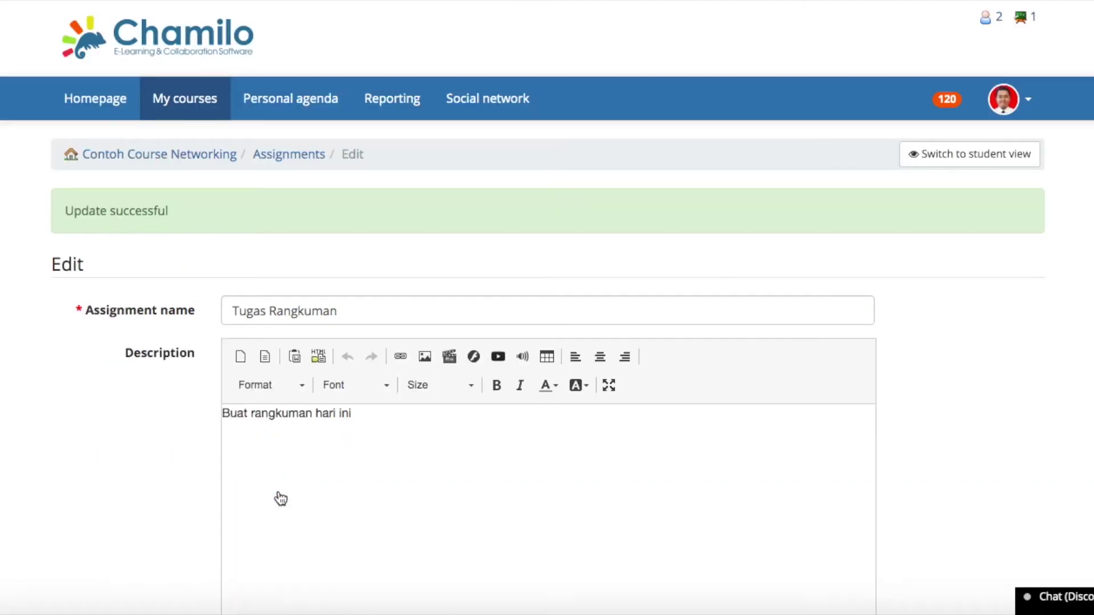
Edit the Memahami EIGRP learning path and add the Tugas Rangkuman assignment after Video Penjelasan.
left_click(284, 161)
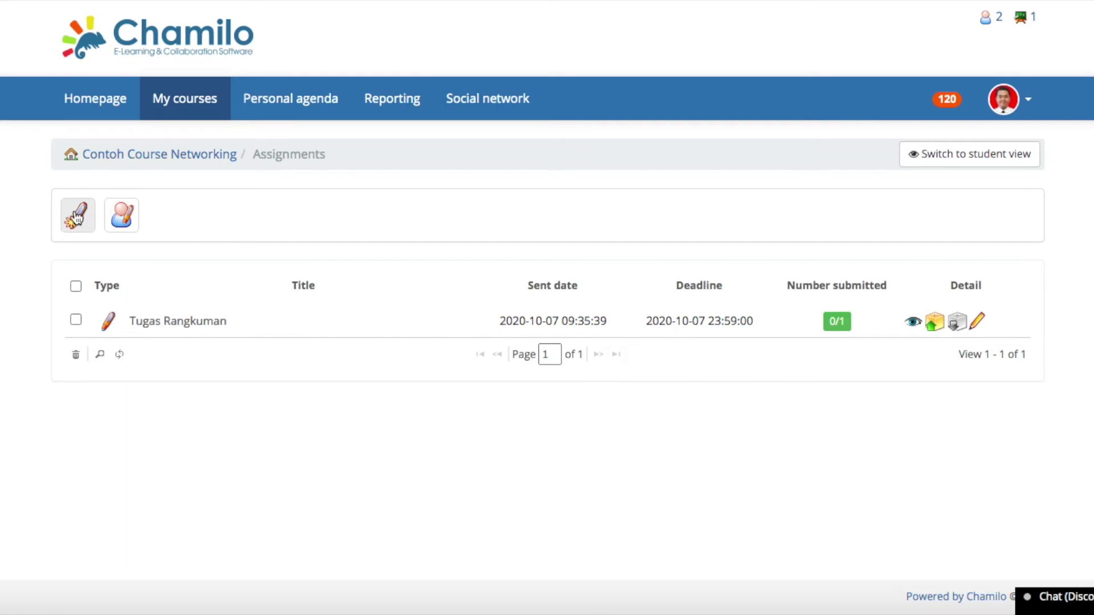
left_click(190, 158)
scroll(695, 359, "down", 1)
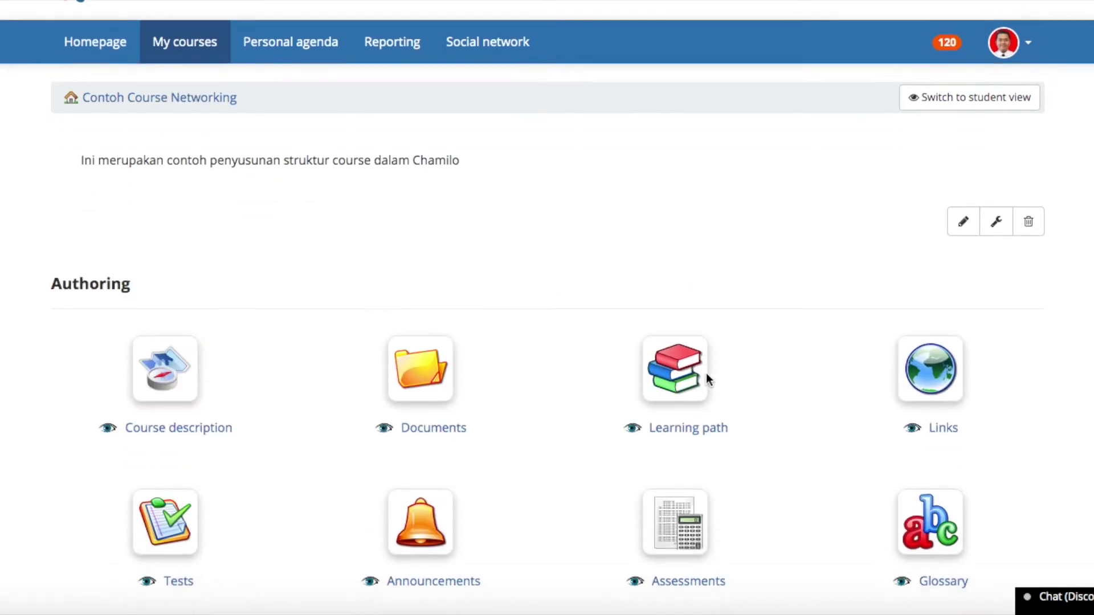
left_click(689, 433)
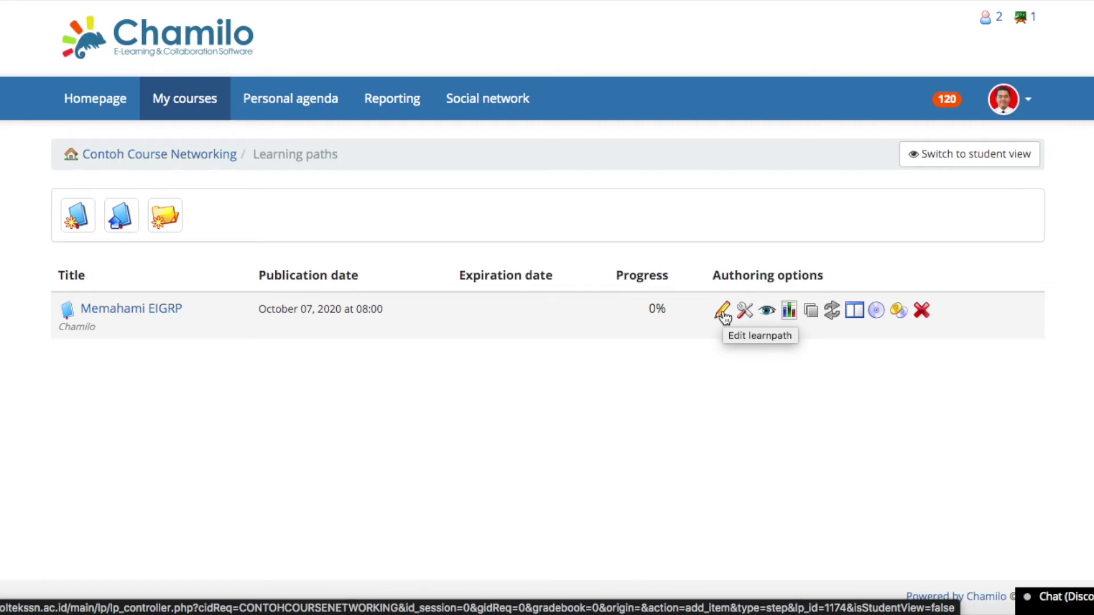
left_click(723, 312)
scroll(566, 513, "down", 3)
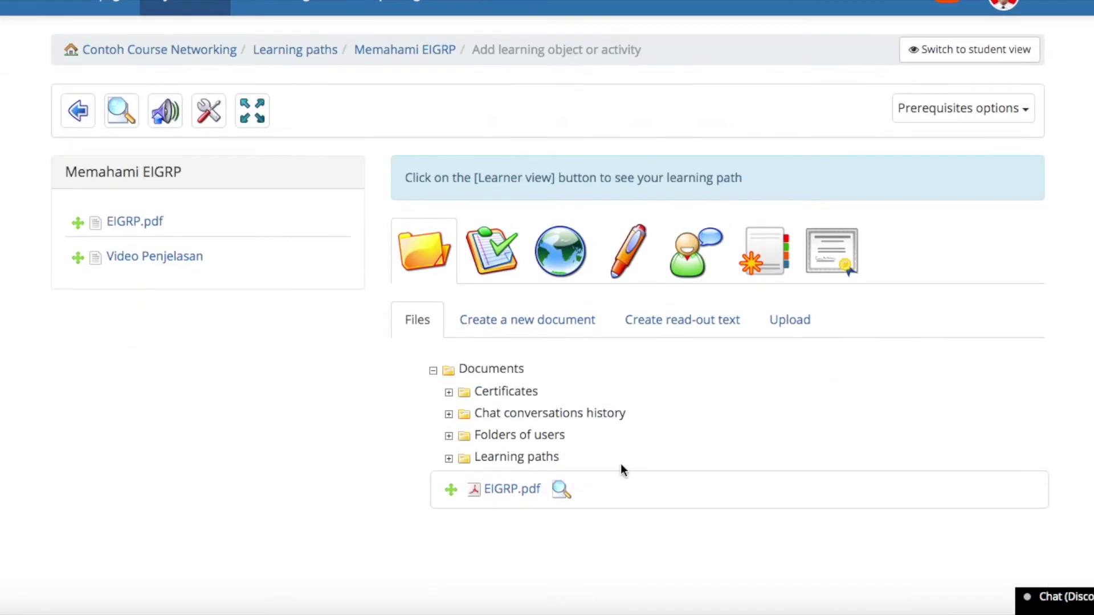
left_click(635, 253)
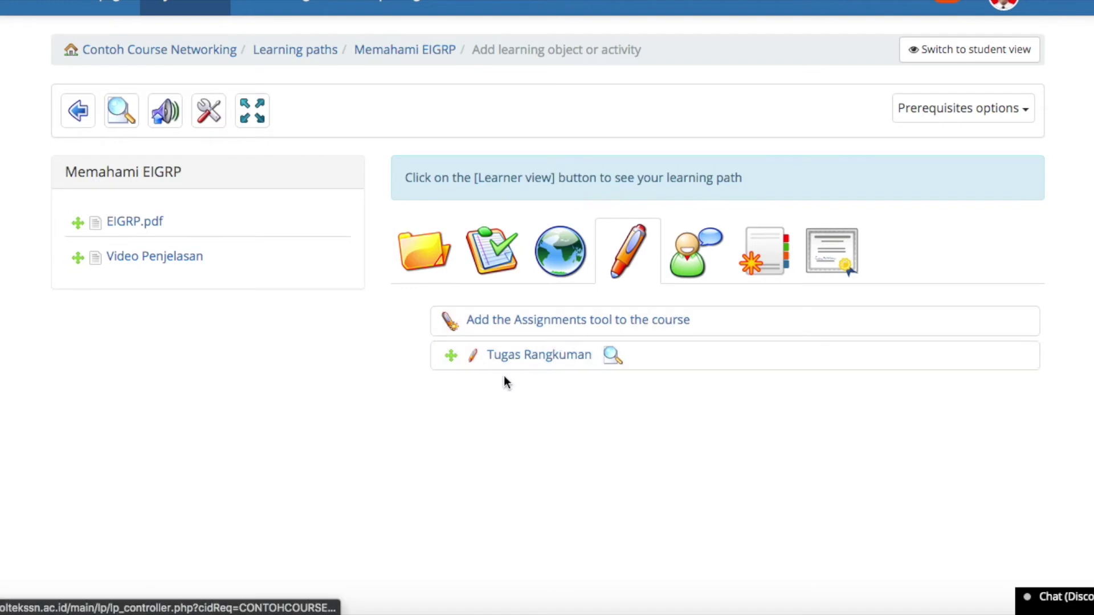
left_click(452, 357)
left_click_drag(455, 361, 97, 292)
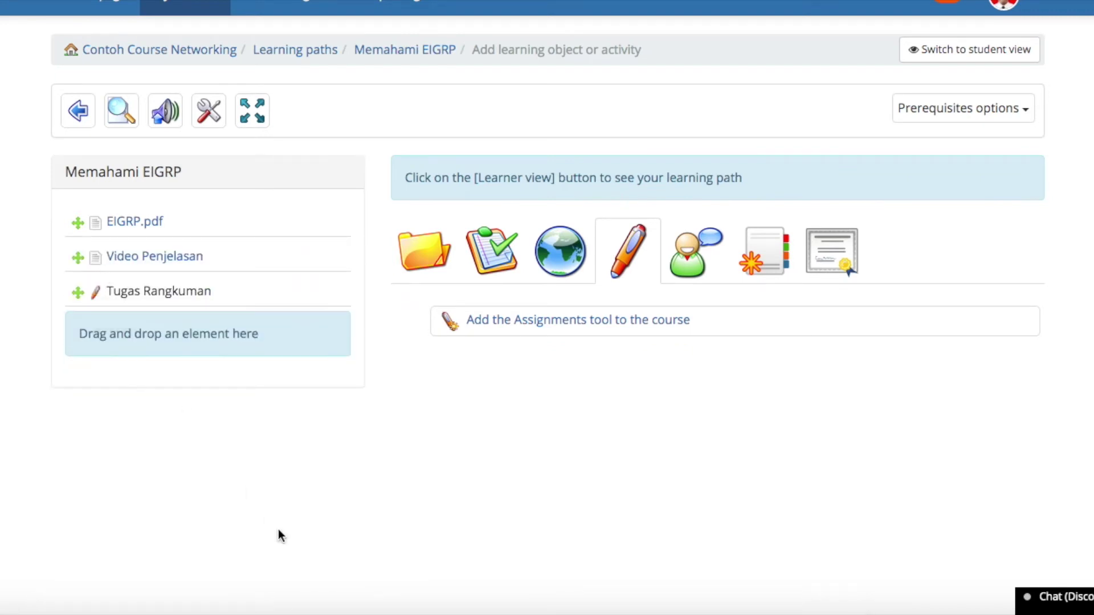
Return to the Contoh Course Networking home page and look over its authoring tools.
scroll(499, 455, "up", 1)
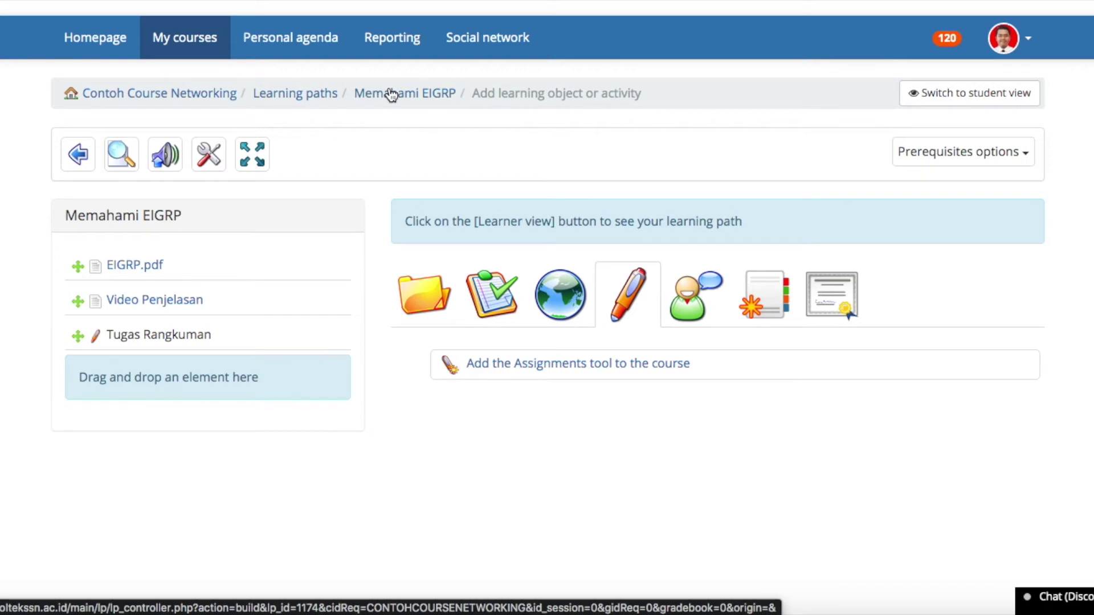
left_click(322, 95)
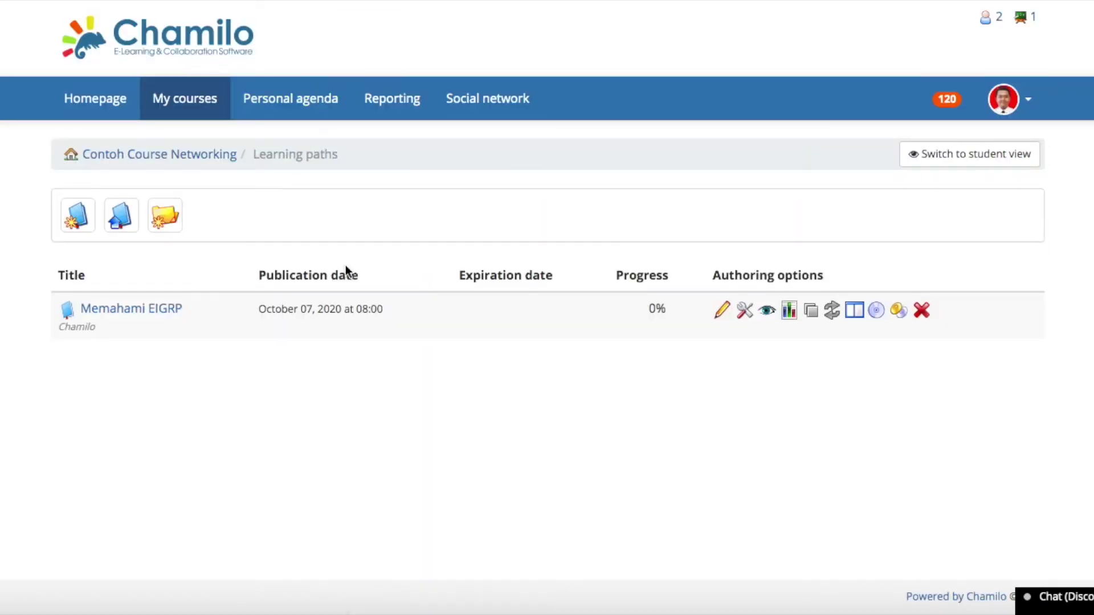
left_click(213, 165)
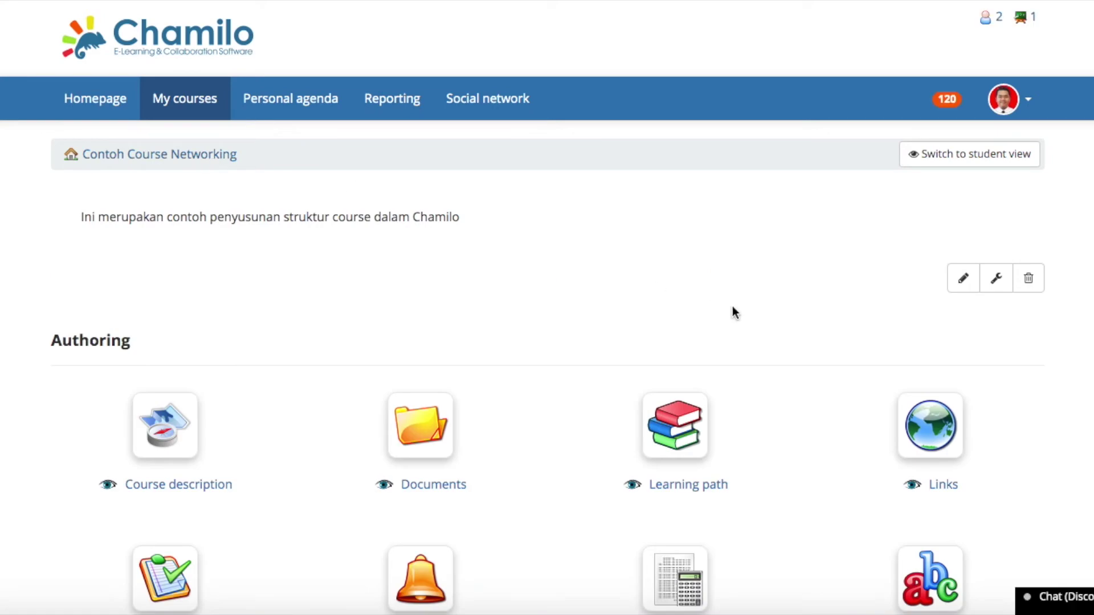
scroll(734, 310, "down", 3)
scroll(732, 308, "down", 3)
scroll(734, 314, "up", 2)
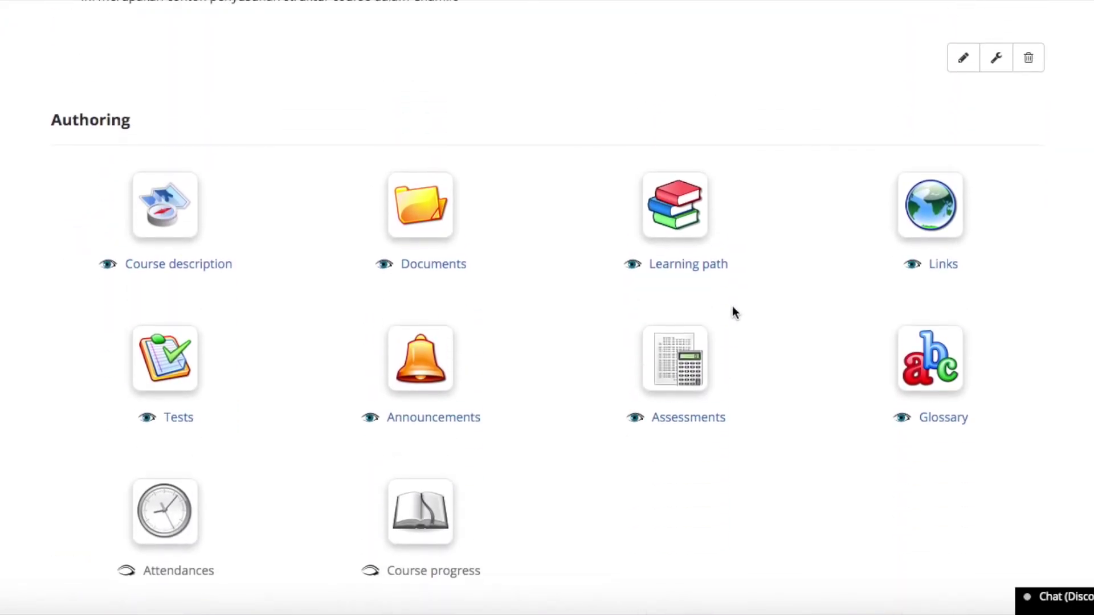
scroll(733, 311, "up", 1)
scroll(732, 311, "up", 2)
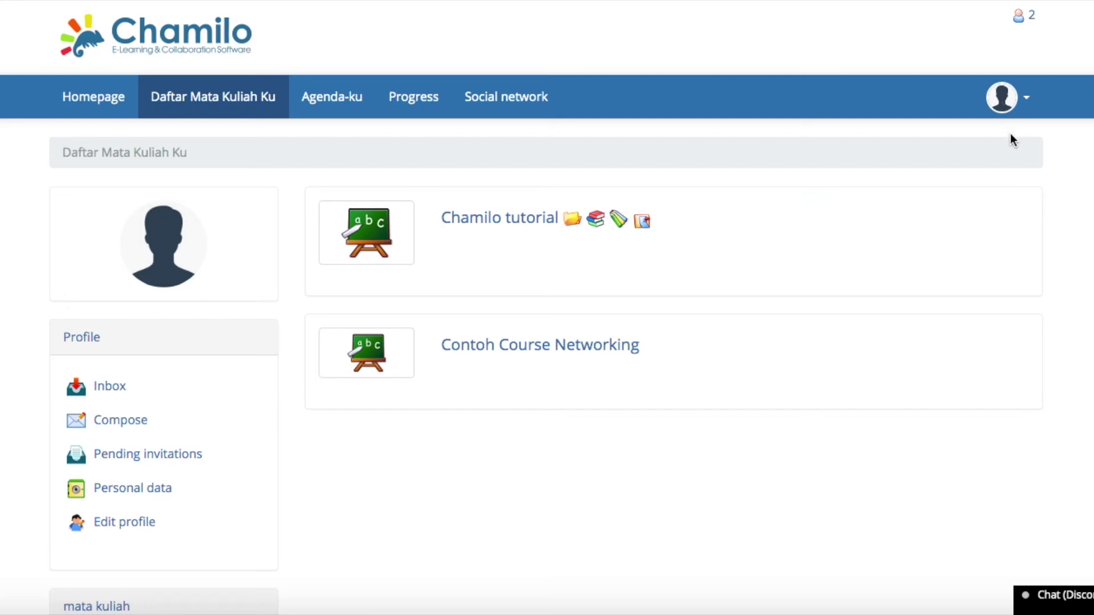
Open Contoh Course Networking as the learner, check its agenda for the Tugas Rangkuman deadline, and return to the course home page.
left_click(529, 346)
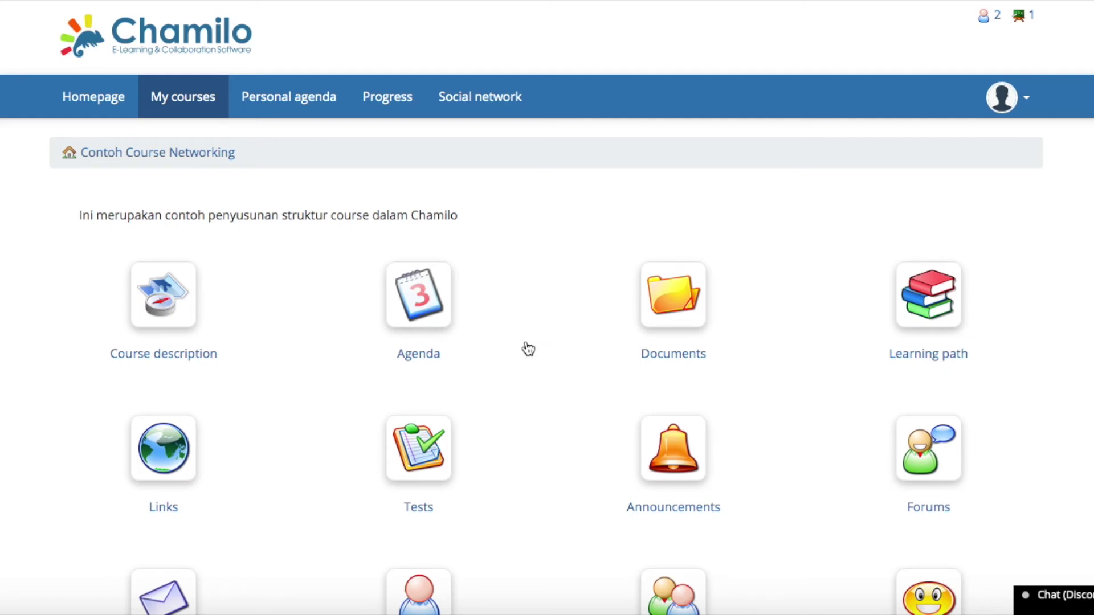
scroll(529, 349, "down", 2)
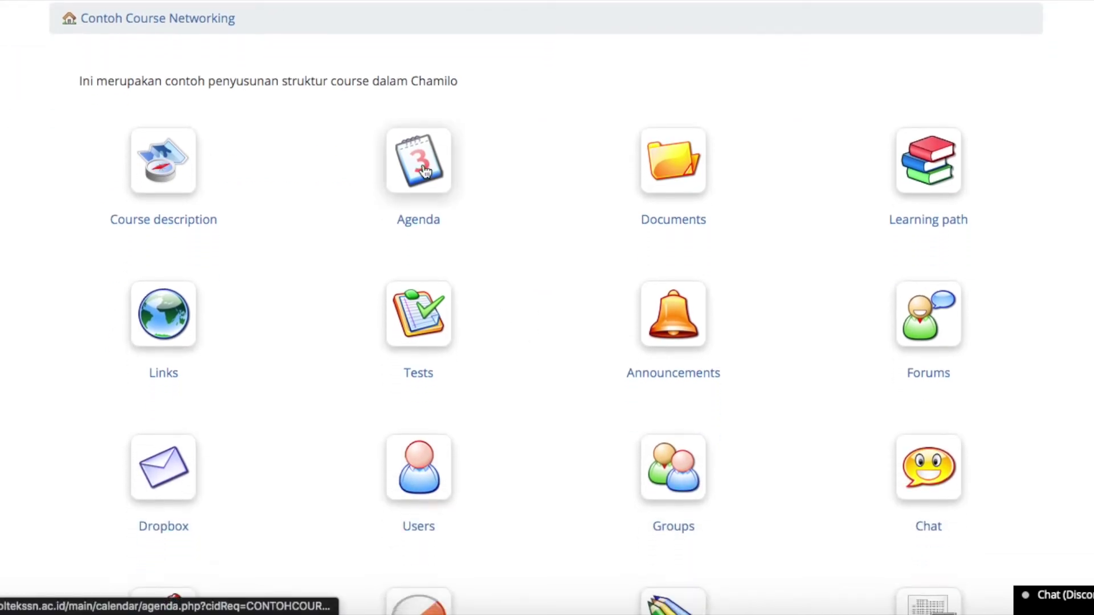
left_click(422, 170)
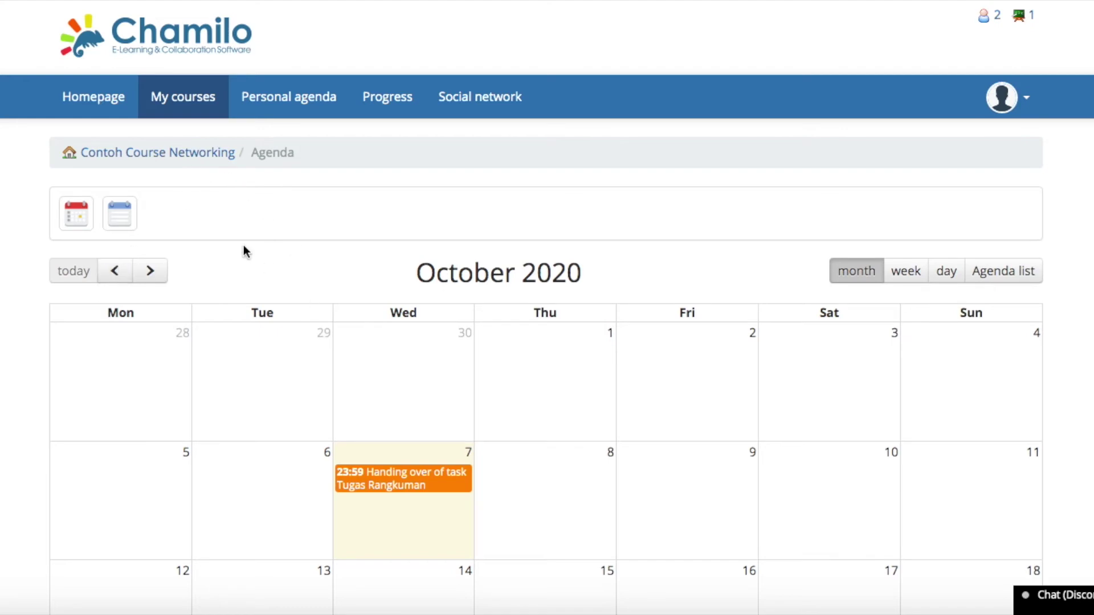
left_click(176, 154)
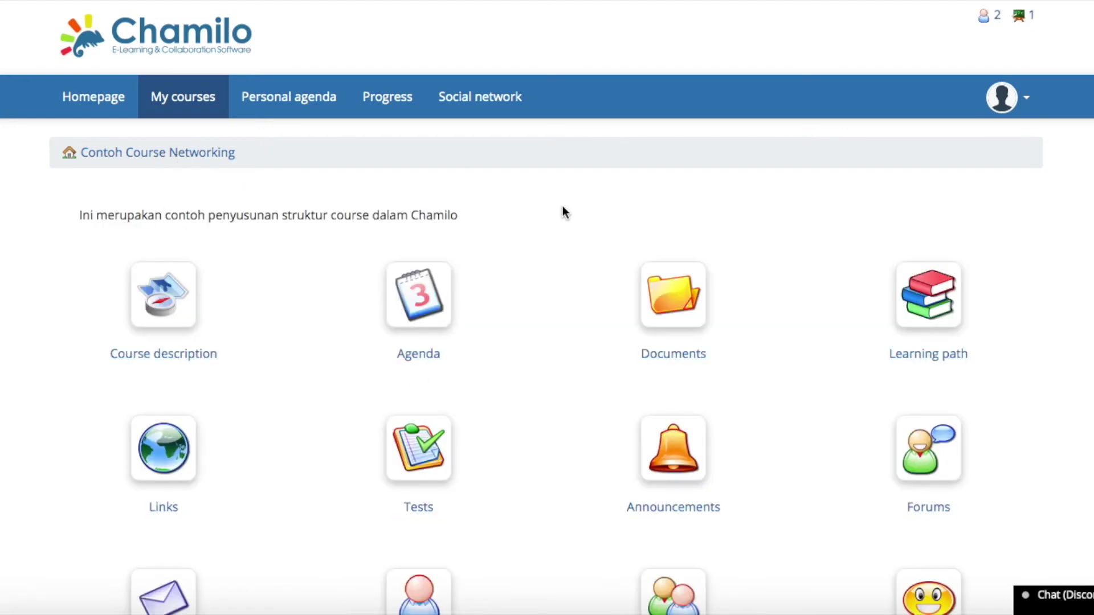
Open the Memahami EIGRP learning path as the learner and go through EIGRP.pdf and Video Penjelasan.
left_click(941, 300)
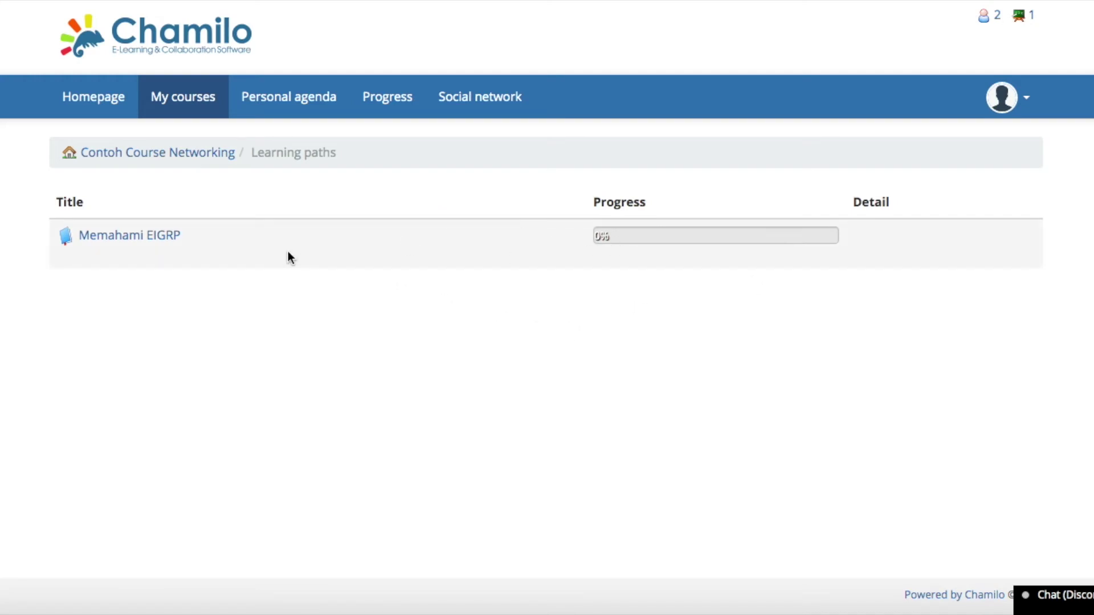
left_click(166, 245)
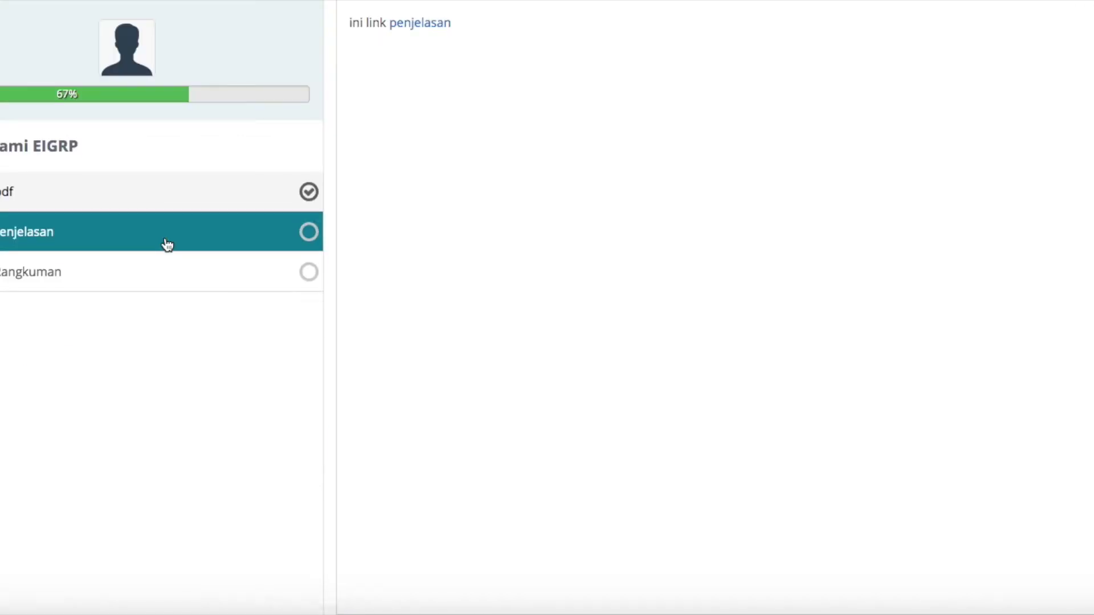
left_click(194, 195)
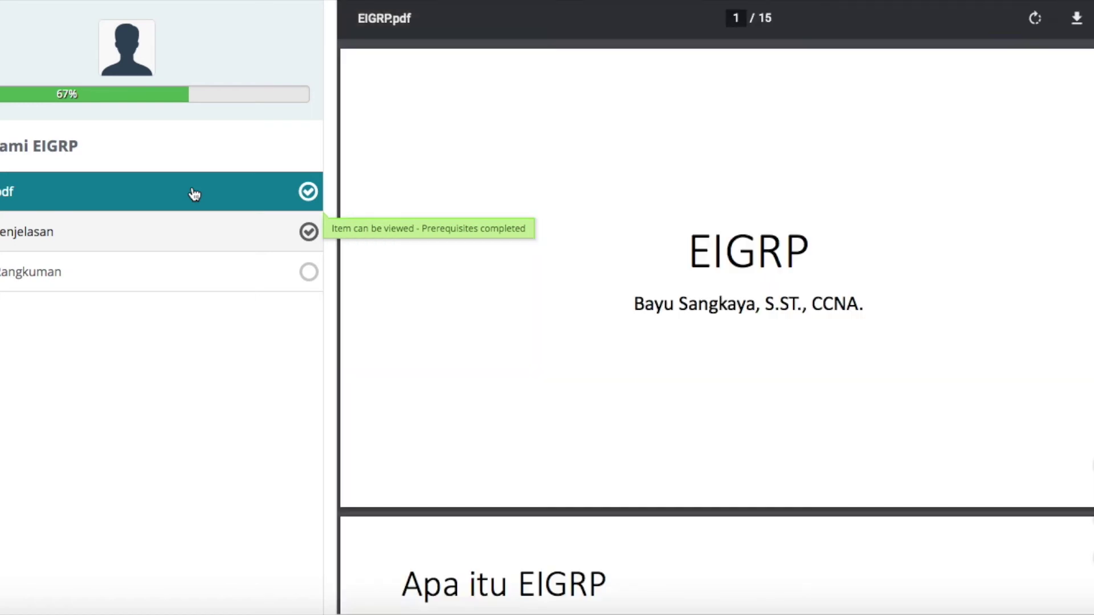
scroll(587, 243, "down", 5)
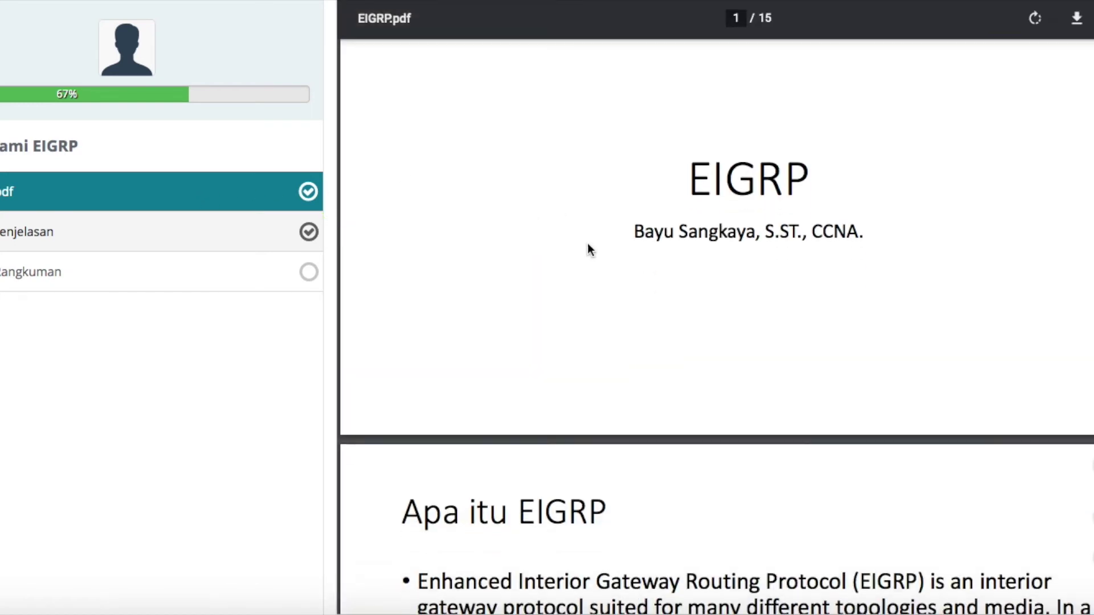
scroll(587, 243, "down", 18)
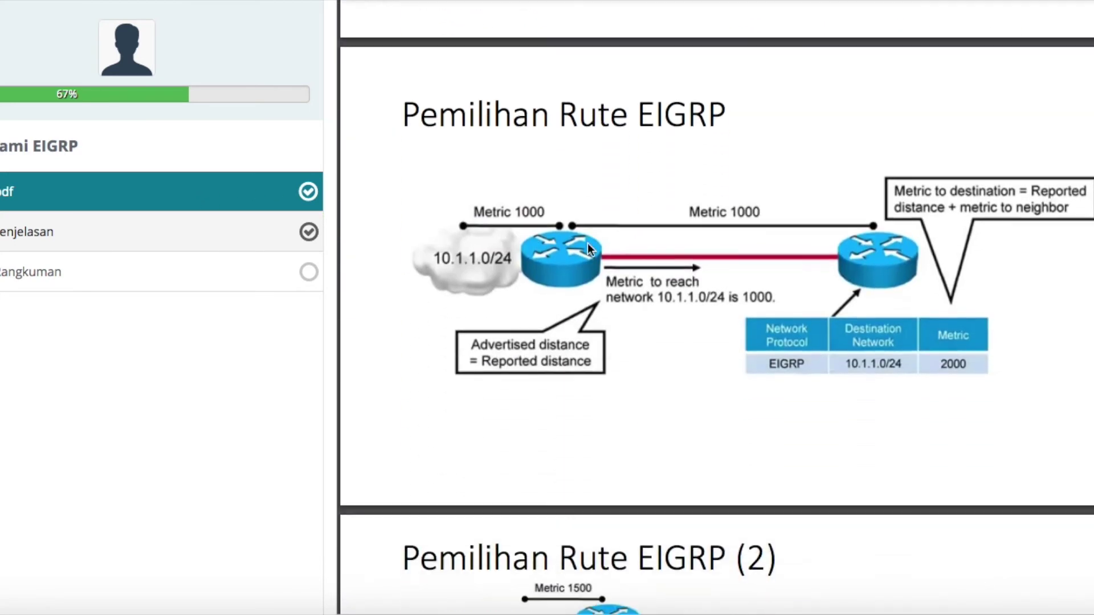
scroll(587, 243, "up", 20)
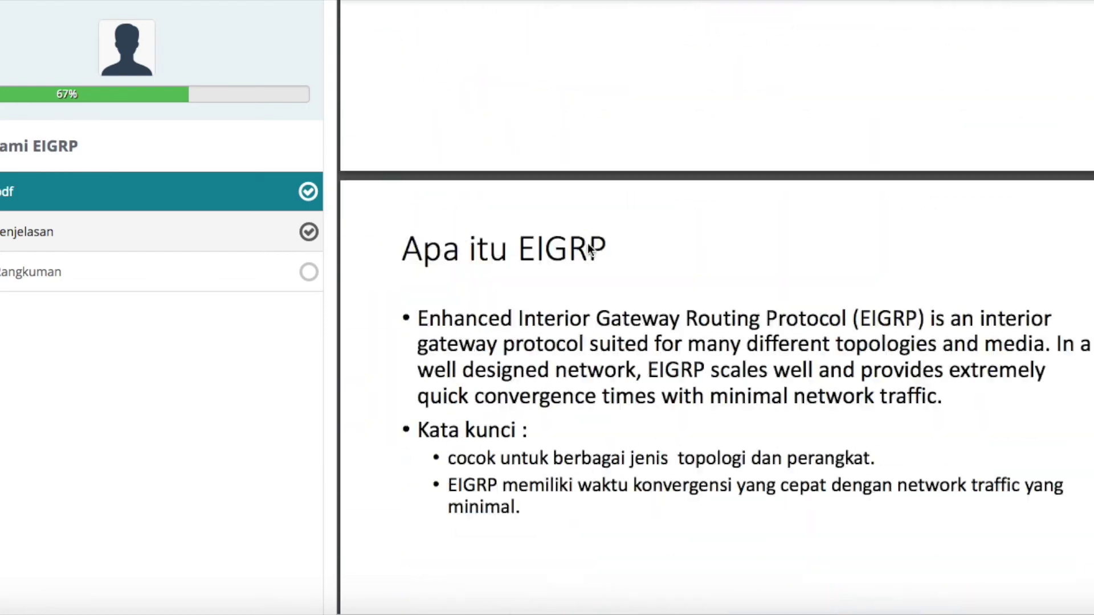
left_click(228, 238)
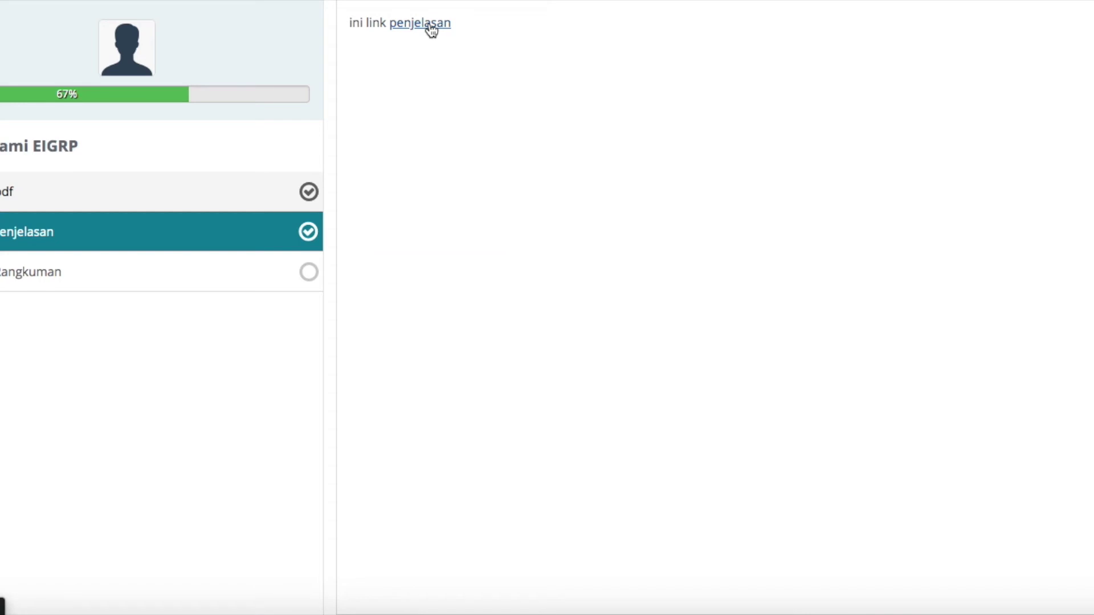
Open Tugas Rangkuman in the learning path and upload Network.jpg as the learner's assignment.
left_click(176, 274)
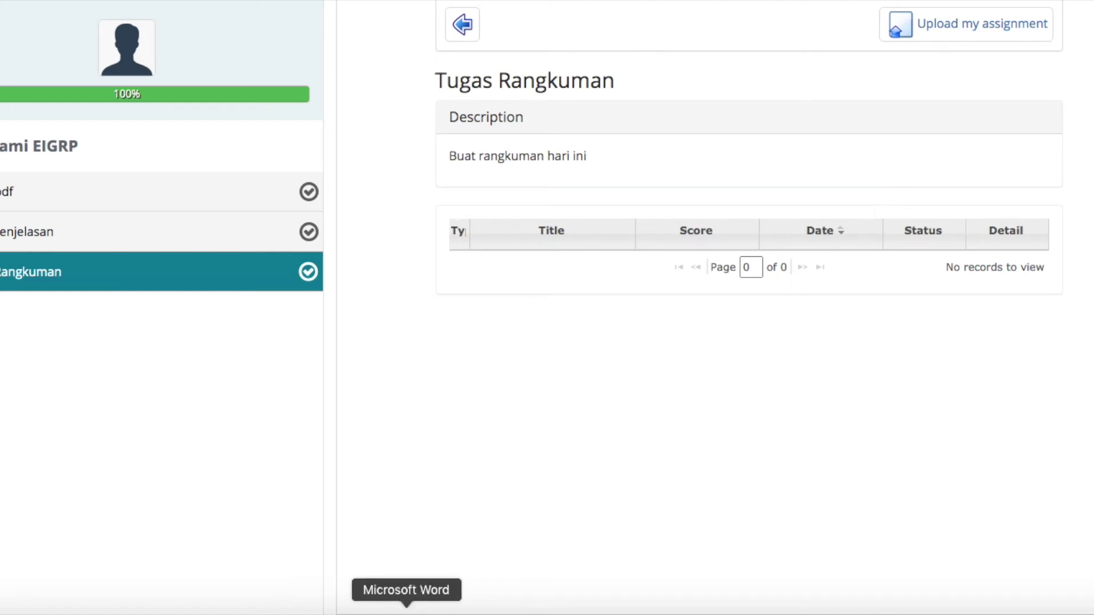
left_click(997, 30)
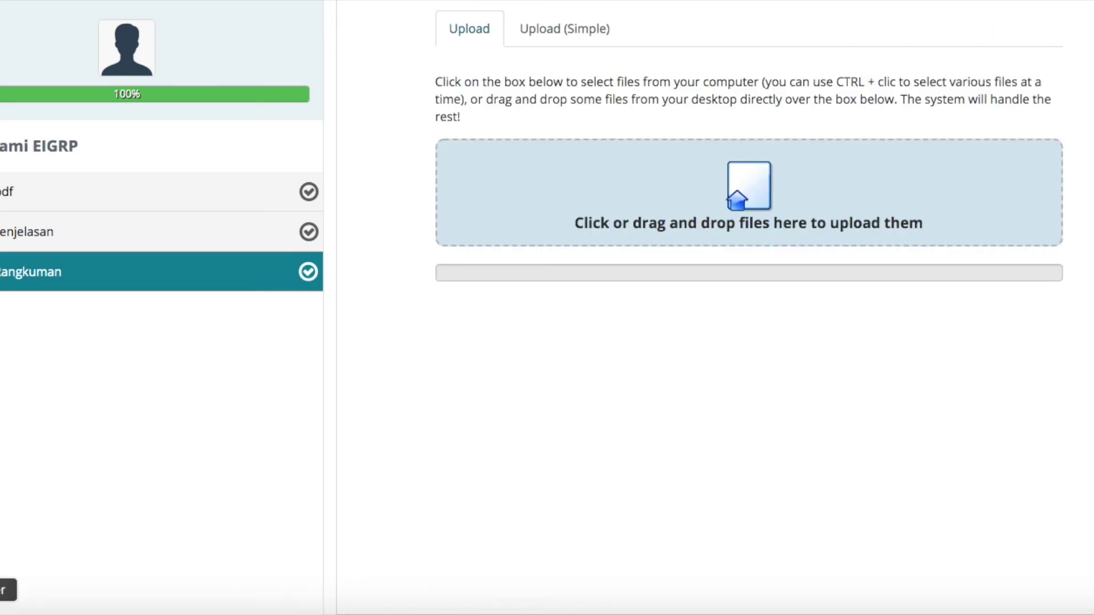
left_click(7, 608)
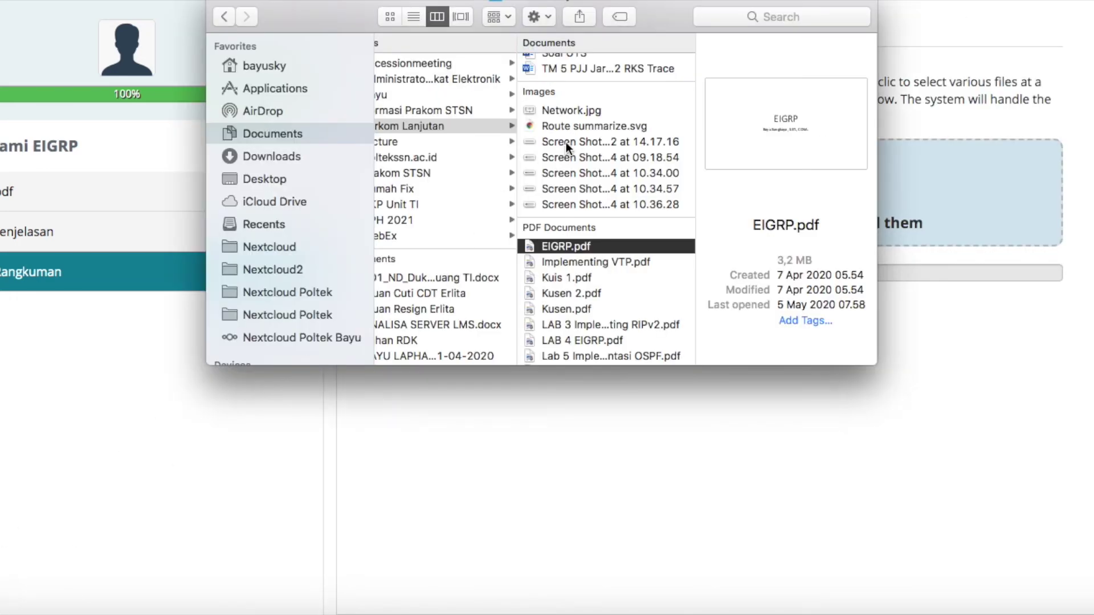
left_click_drag(576, 111, 980, 166)
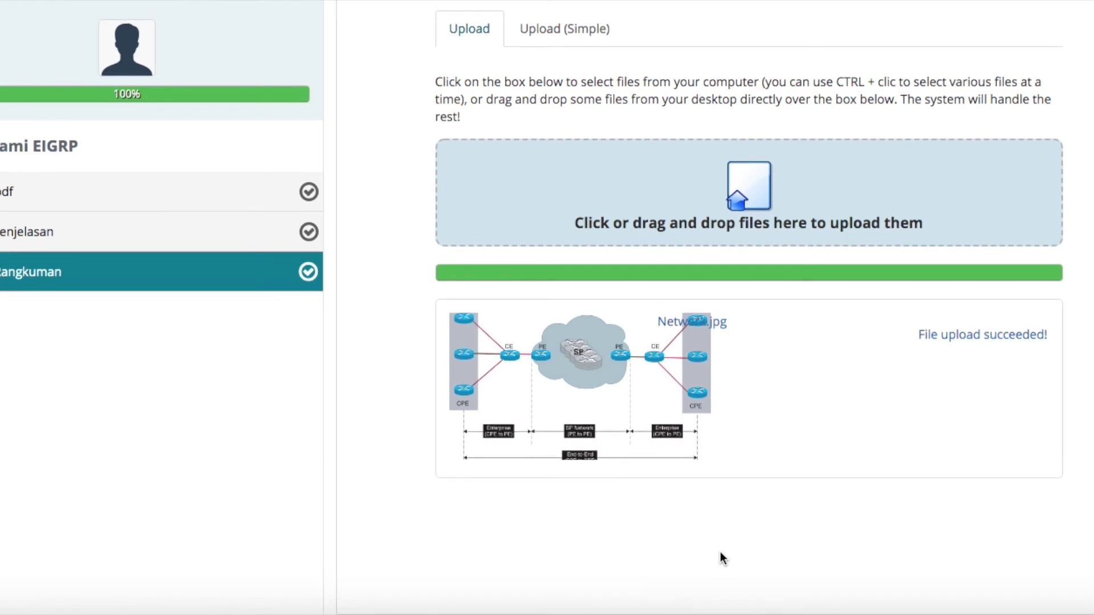
Leave the Memahami EIGRP learning path for the course home page and reopen the learning path list.
mouse_move(10, 18)
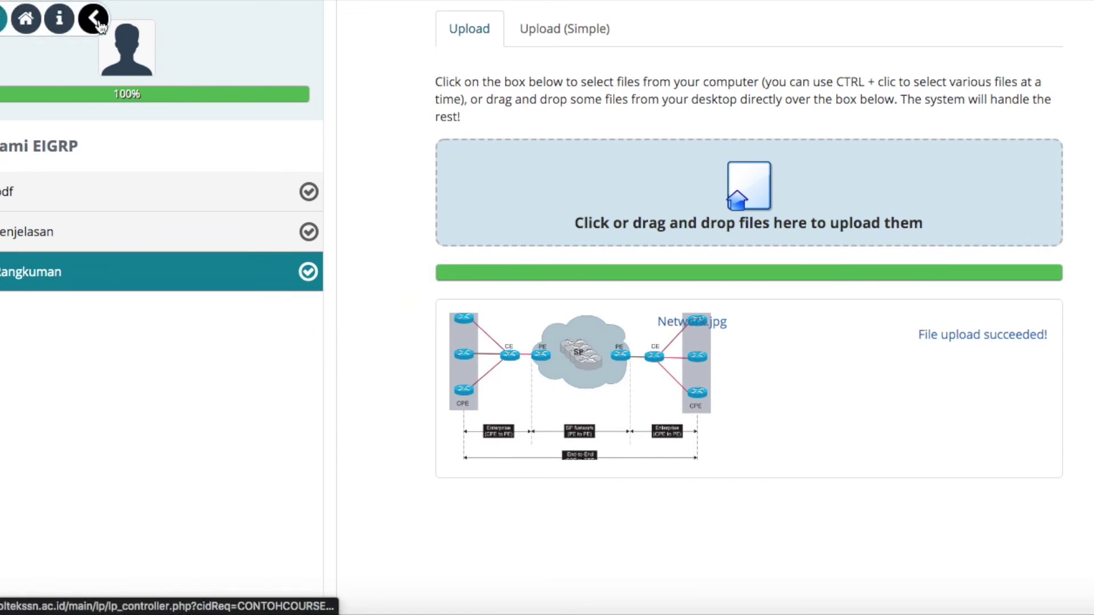
left_click(25, 20)
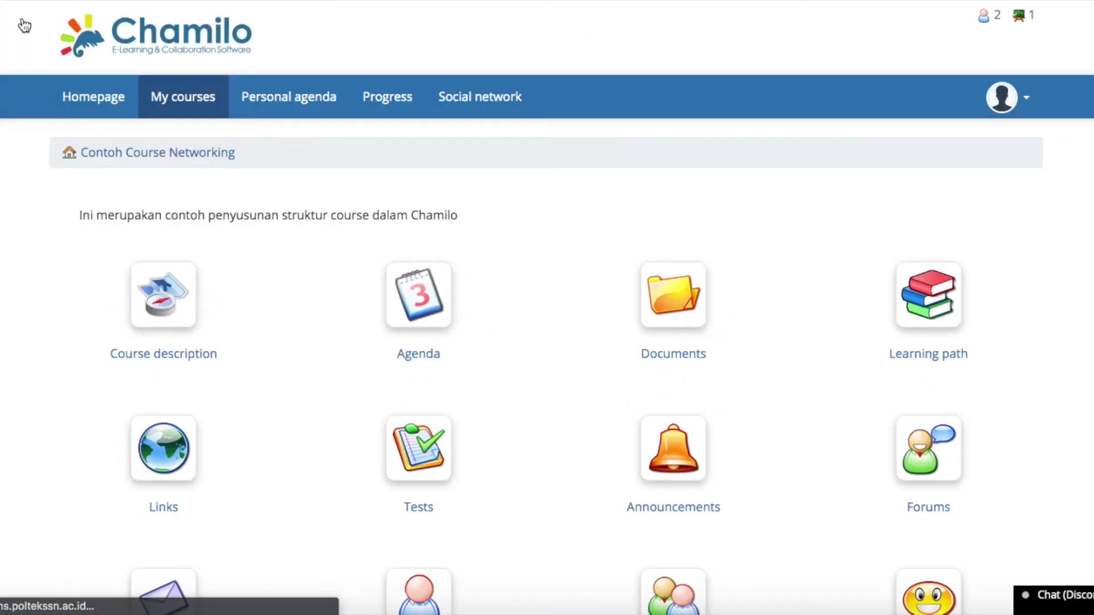
left_click(935, 363)
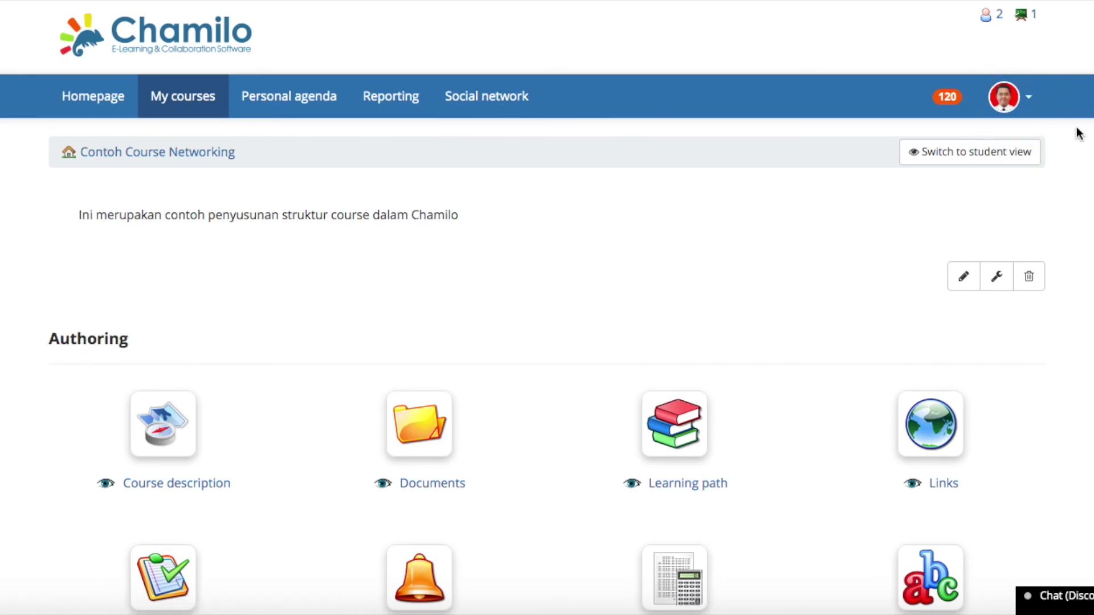
From the teacher account, view the Memahami EIGRP learner score report and expand the test learner's details for each learning object.
scroll(902, 247, "down", 3)
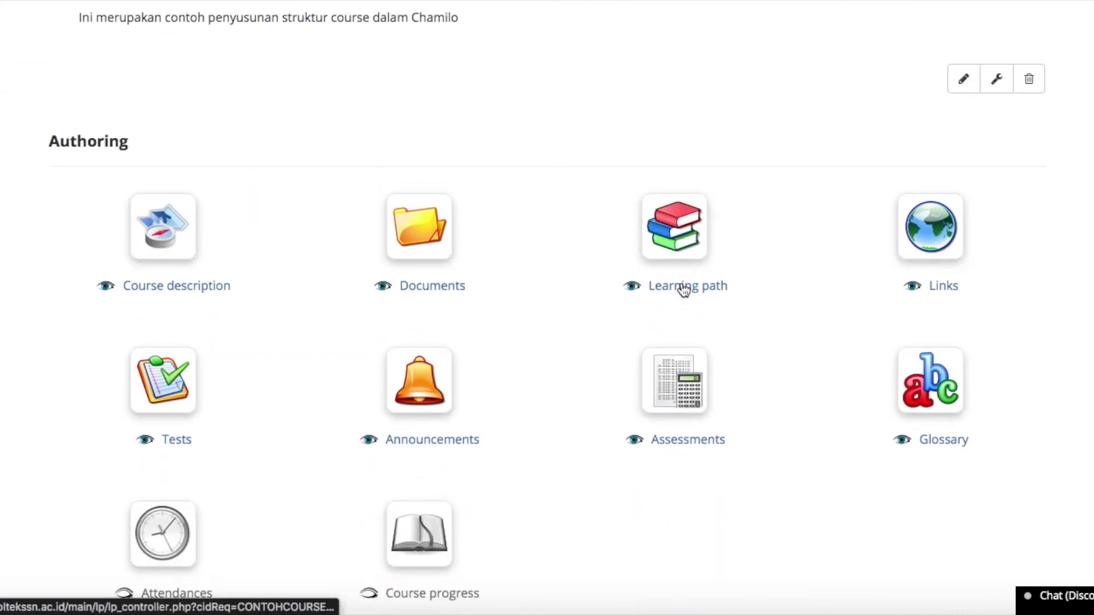
left_click(683, 288)
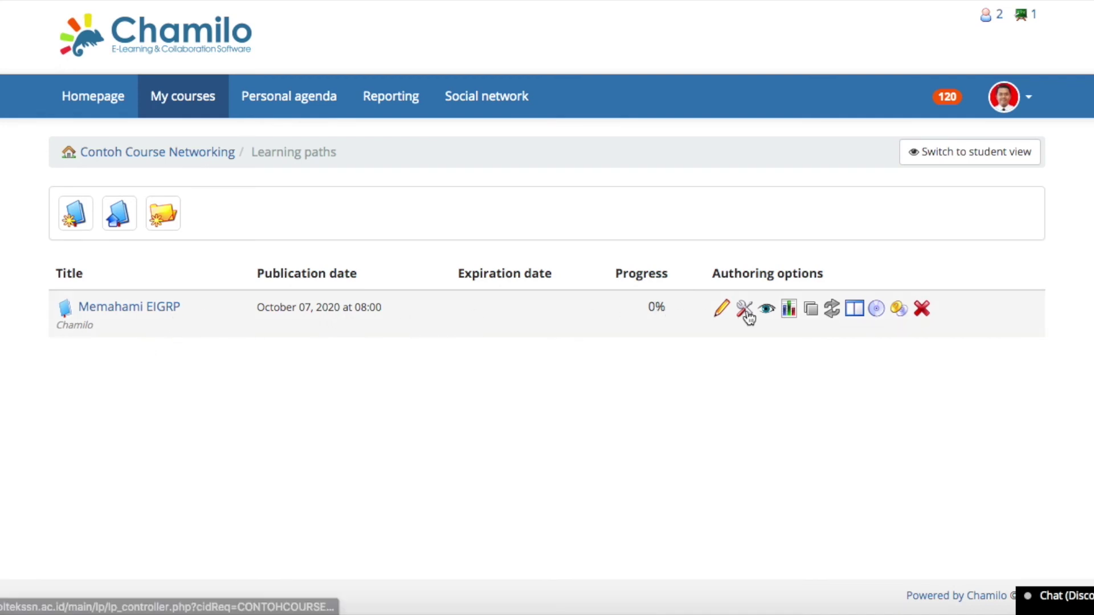
left_click(789, 317)
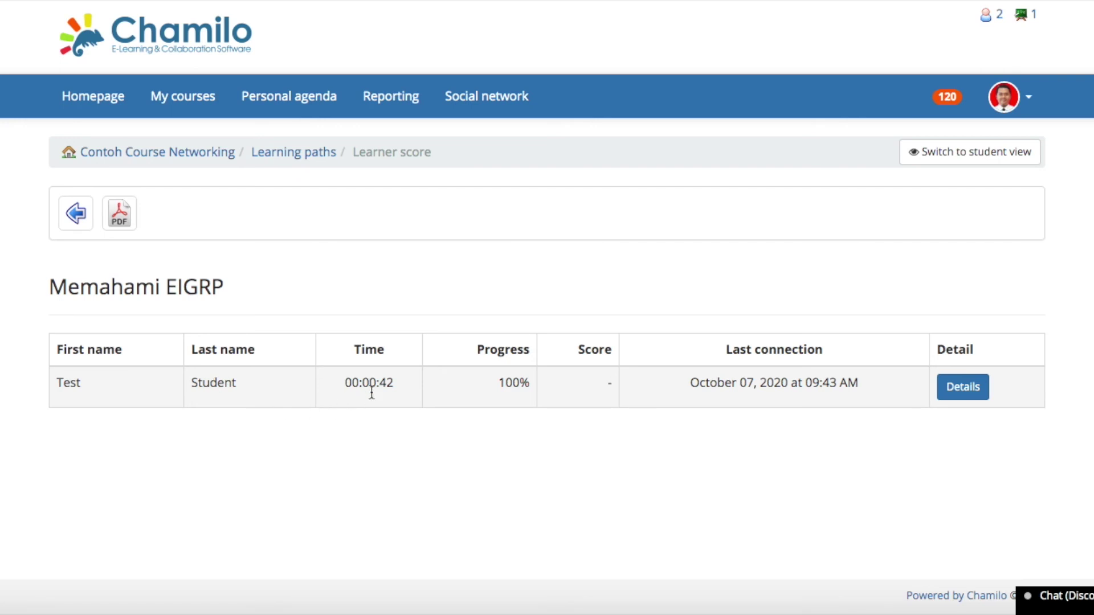
left_click(963, 387)
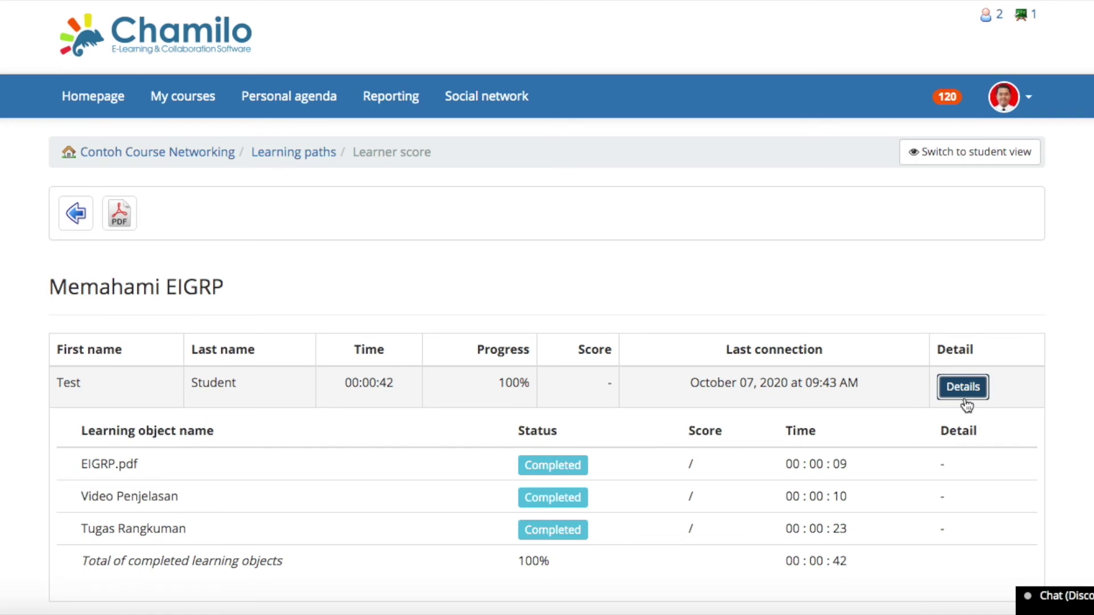
scroll(773, 483, "down", 1)
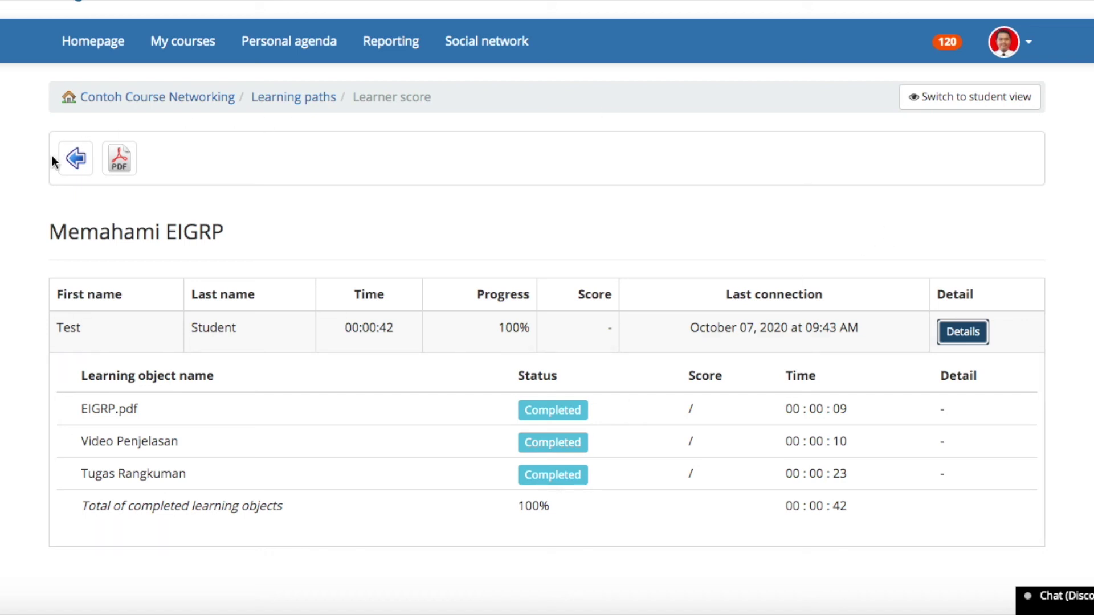
Open the Tugas Rangkuman assignment from the course home page and open the learner's Network.jpg submission for correction.
left_click(188, 101)
scroll(615, 260, "down", 5)
scroll(615, 259, "down", 8)
left_click(708, 401)
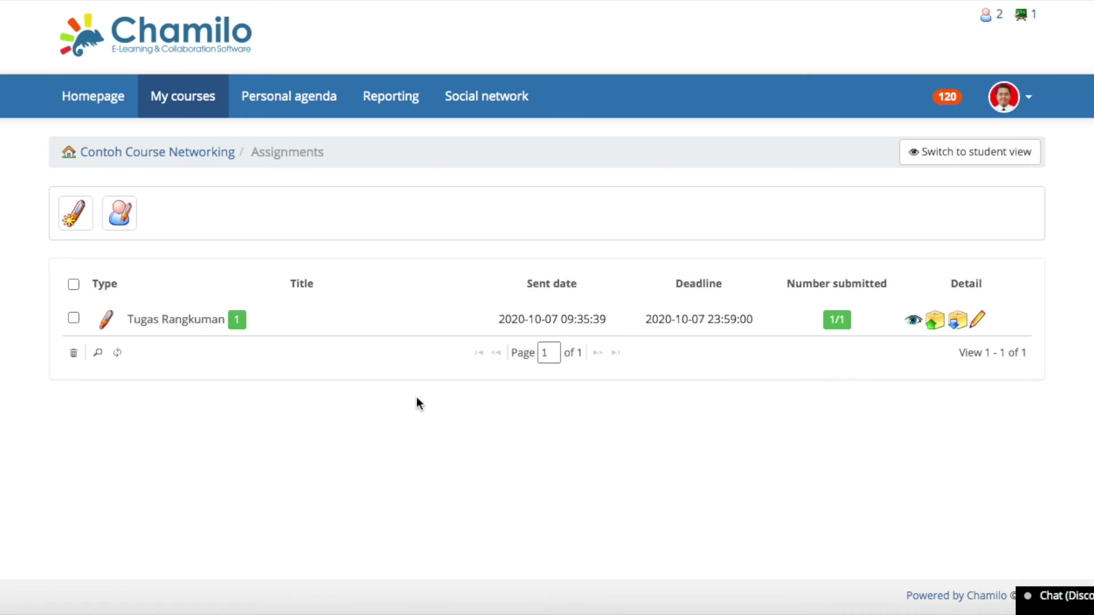
left_click(191, 320)
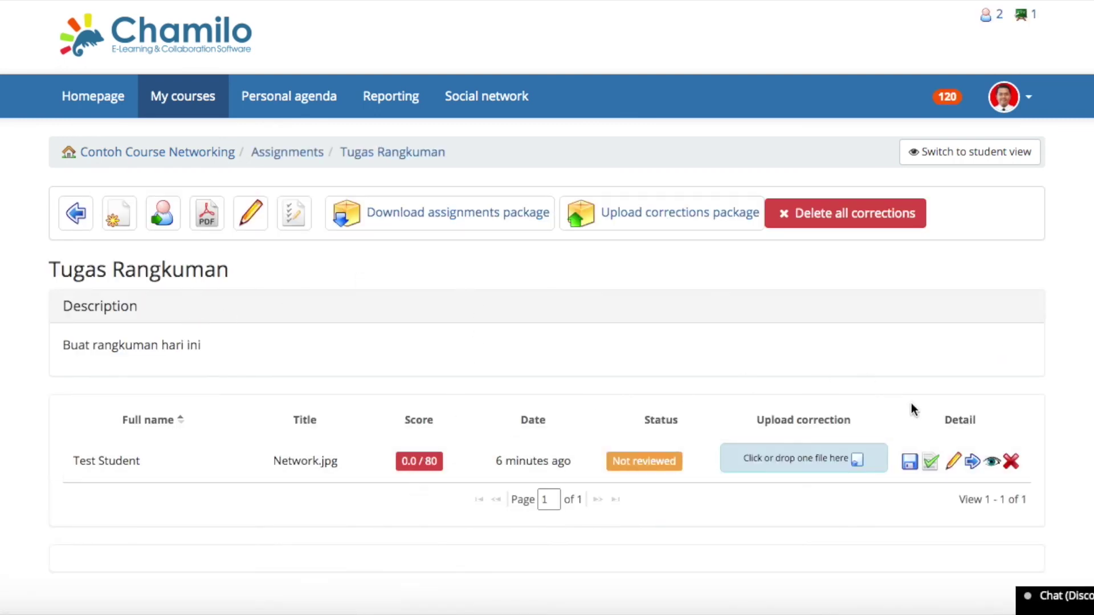
left_click(931, 463)
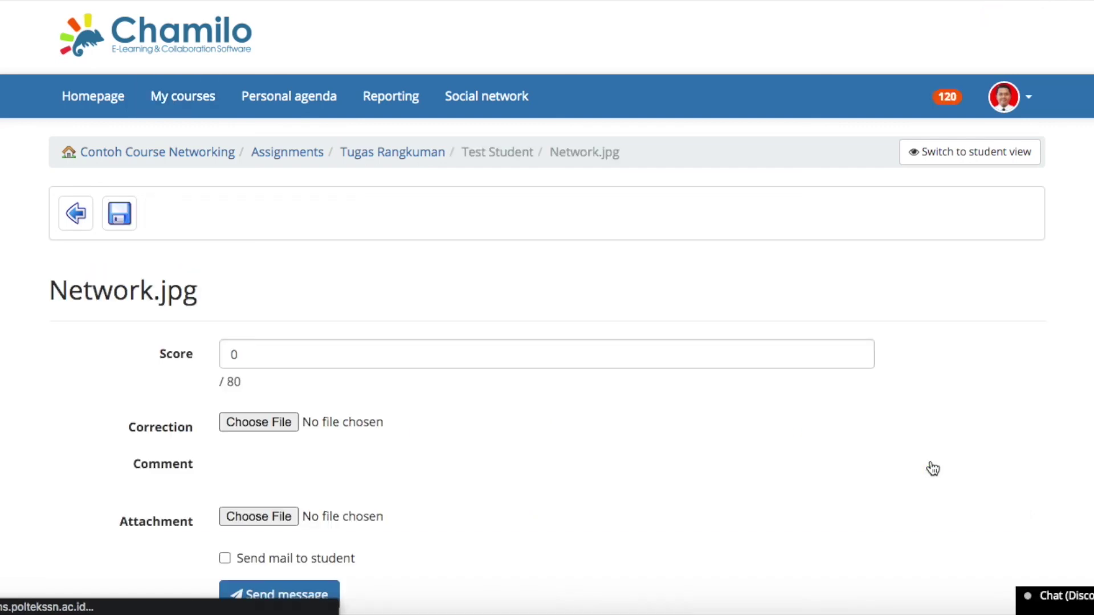
Review the submitted network diagram, give it a score of 80, and send the correction.
scroll(329, 347, "down", 10)
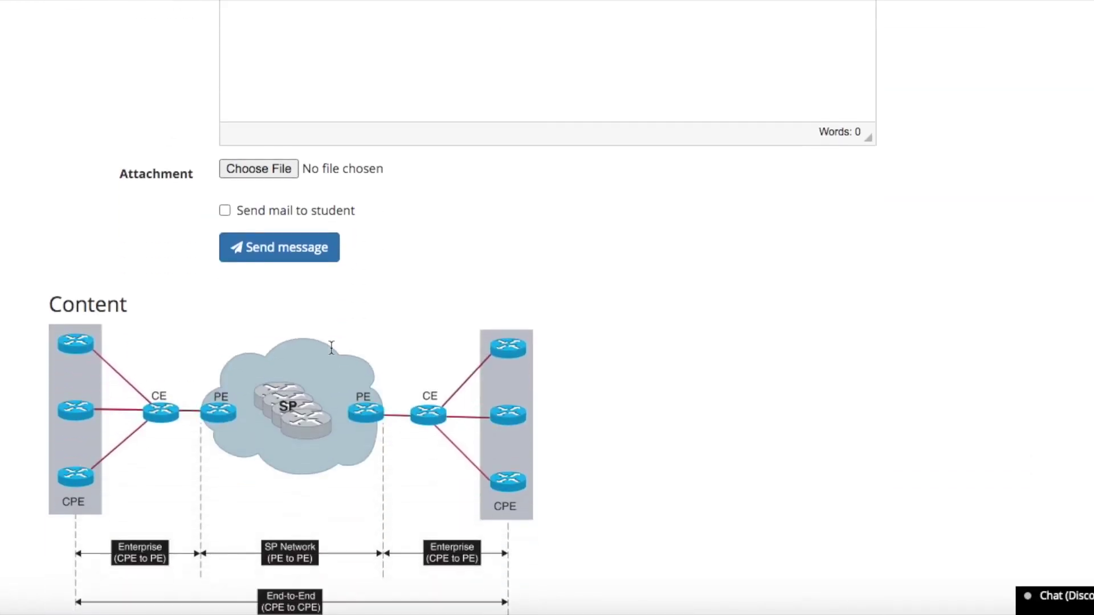
scroll(331, 347, "down", 3)
scroll(331, 347, "up", 1)
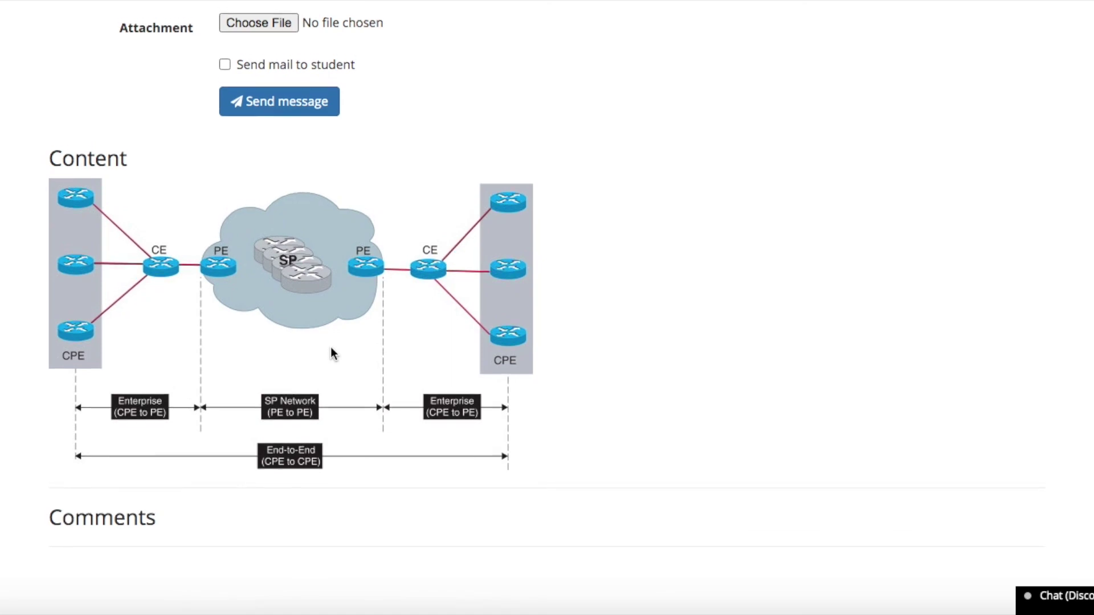
scroll(330, 347, "up", 7)
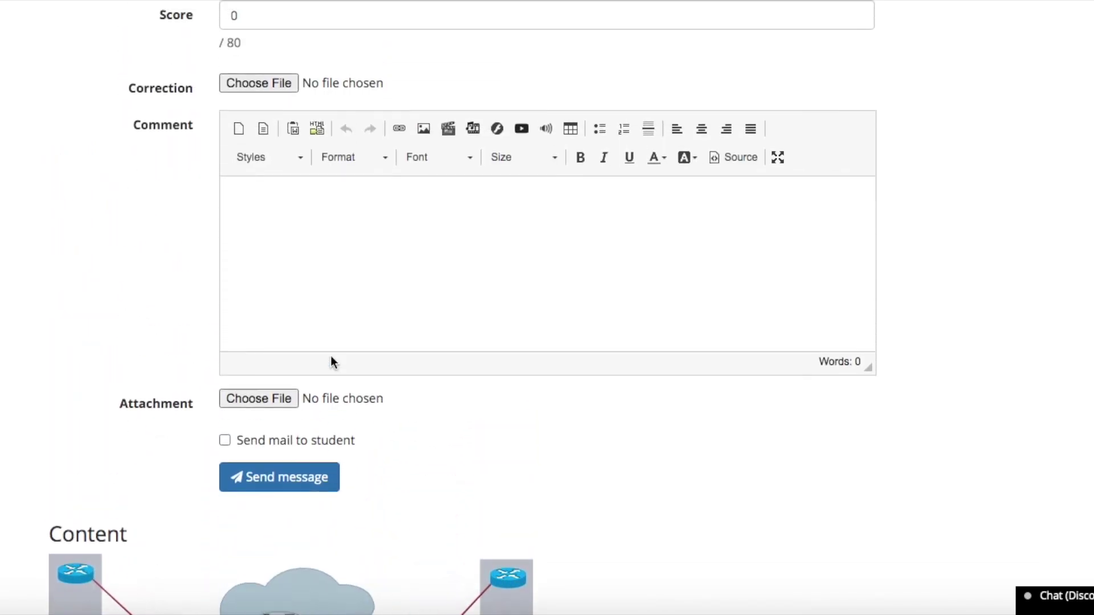
scroll(331, 356, "up", 4)
left_click(232, 243)
type("80")
scroll(231, 244, "down", 4)
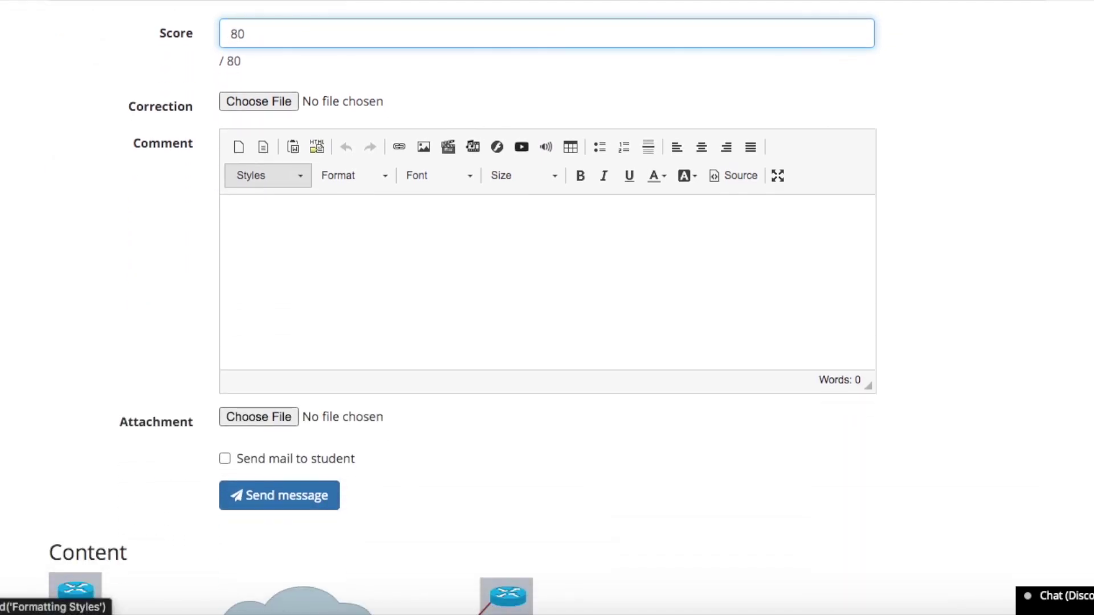
left_click(275, 501)
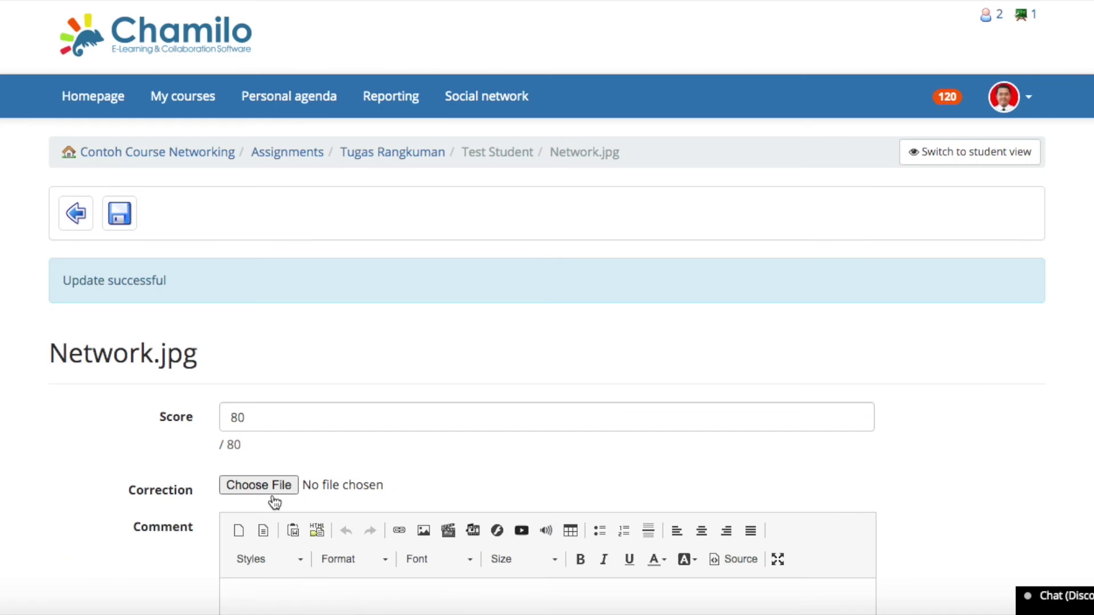
Return to the Tugas Rangkuman submission list and check the score and status of Network.jpg.
left_click(408, 154)
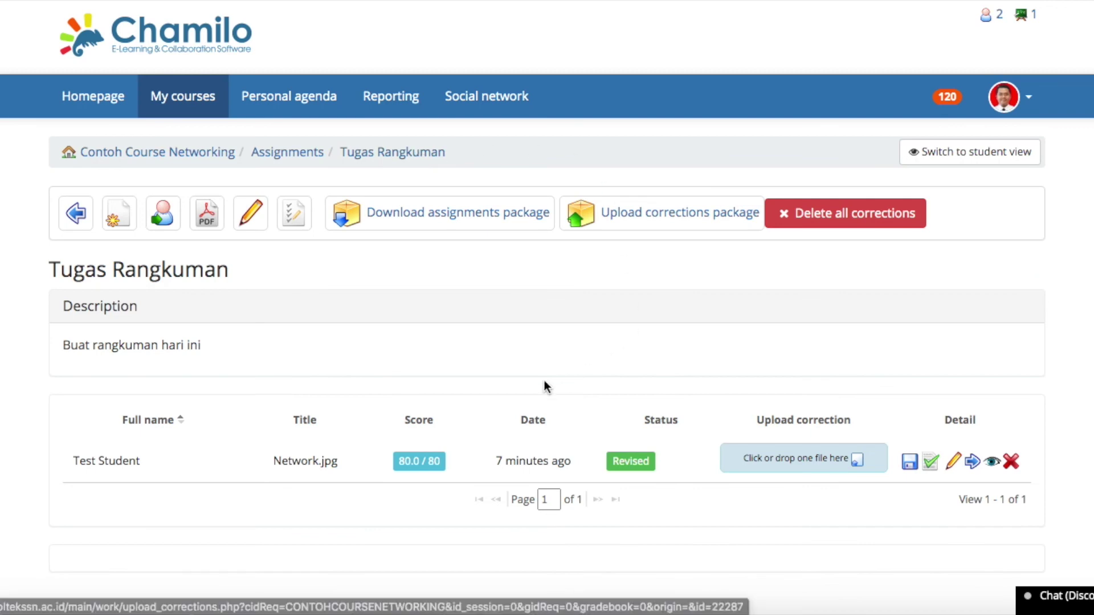
scroll(498, 405, "down", 1)
scroll(498, 406, "down", 1)
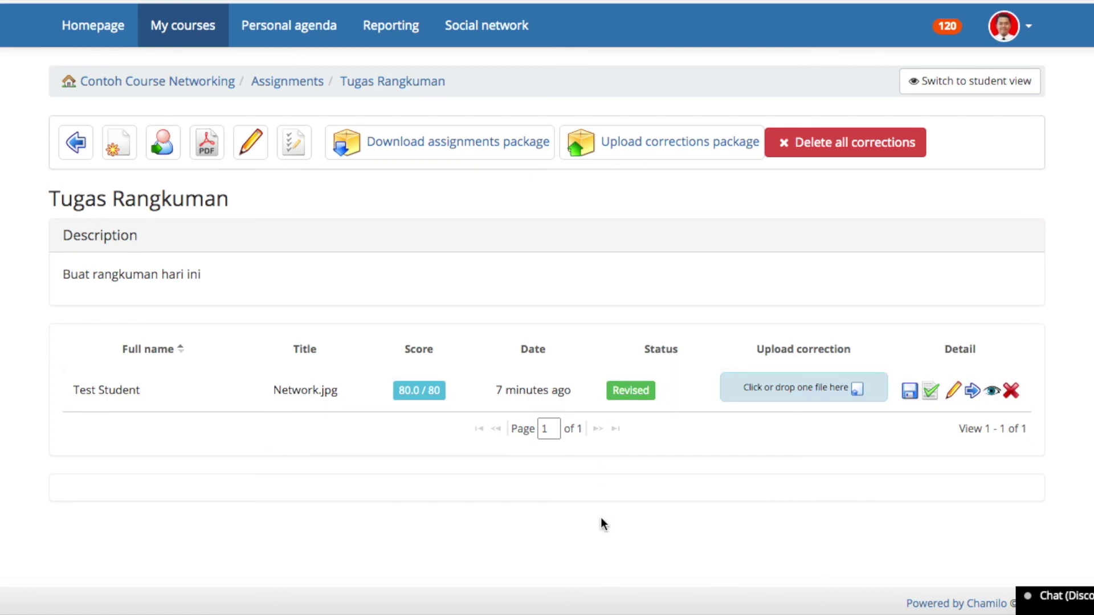
Go back to the Contoh Course Networking home page and open the Memahami EIGRP learning path's learner score report.
left_click(210, 87)
scroll(642, 300, "down", 2)
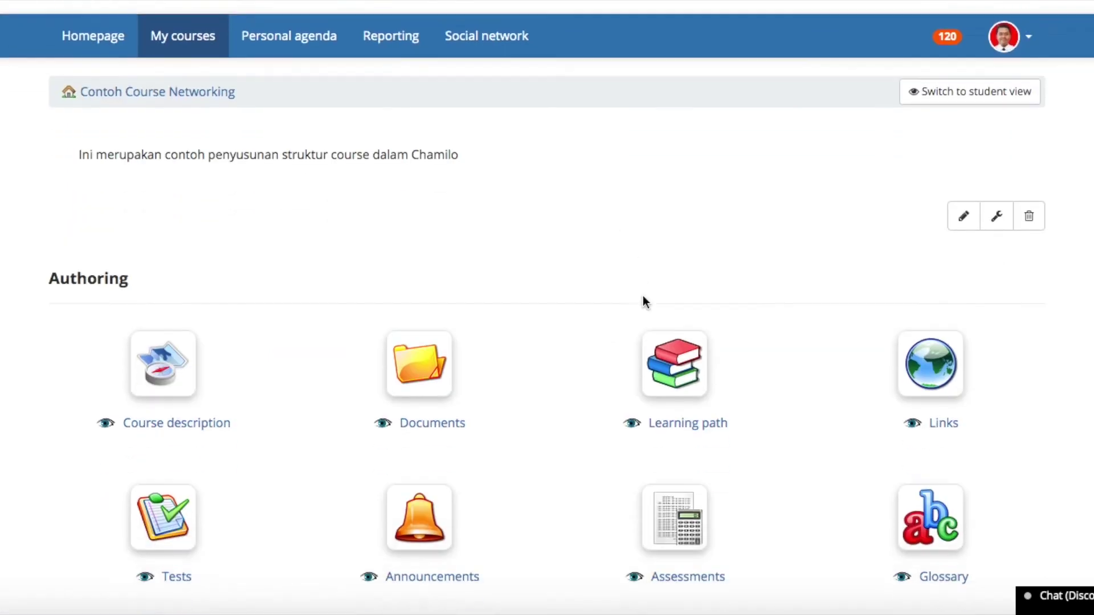
left_click(670, 401)
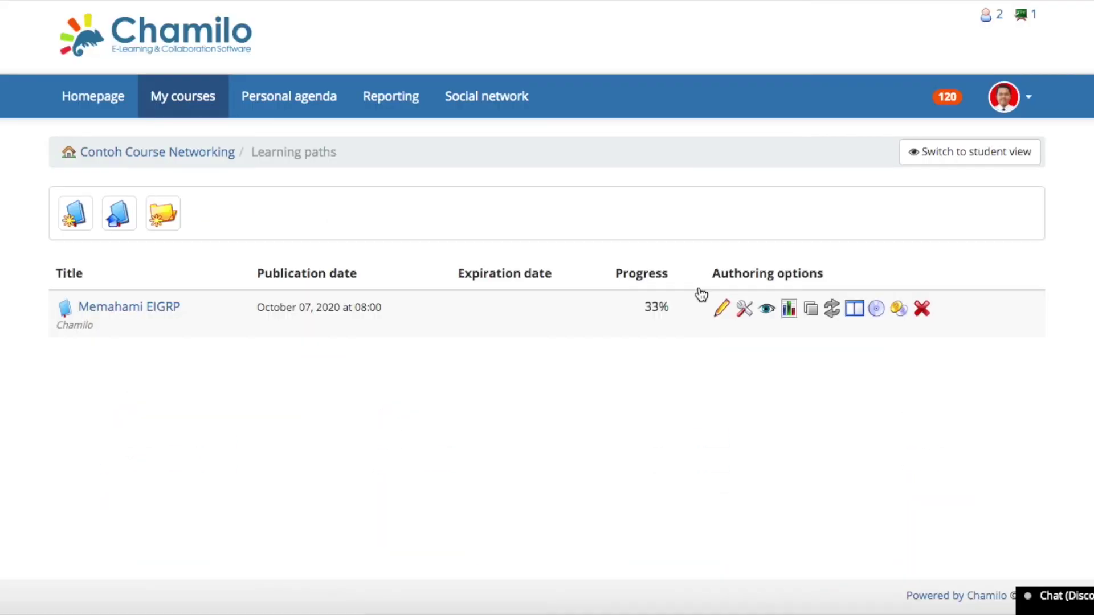
left_click(789, 309)
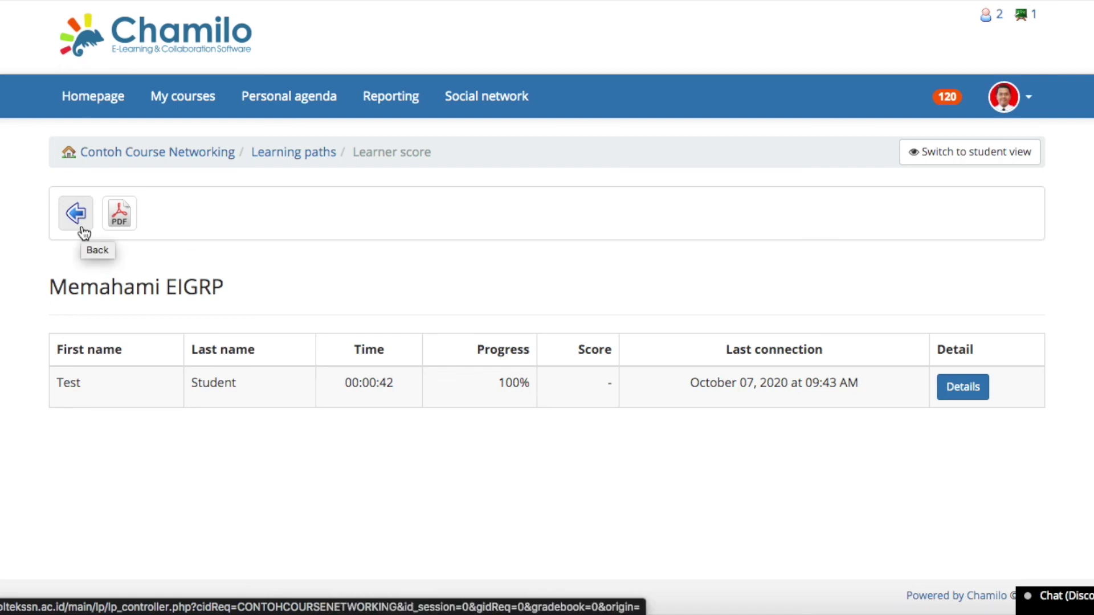
Reopen the Memahami EIGRP score report from the course home page and examine the test learner's status and time per learning object.
left_click(185, 157)
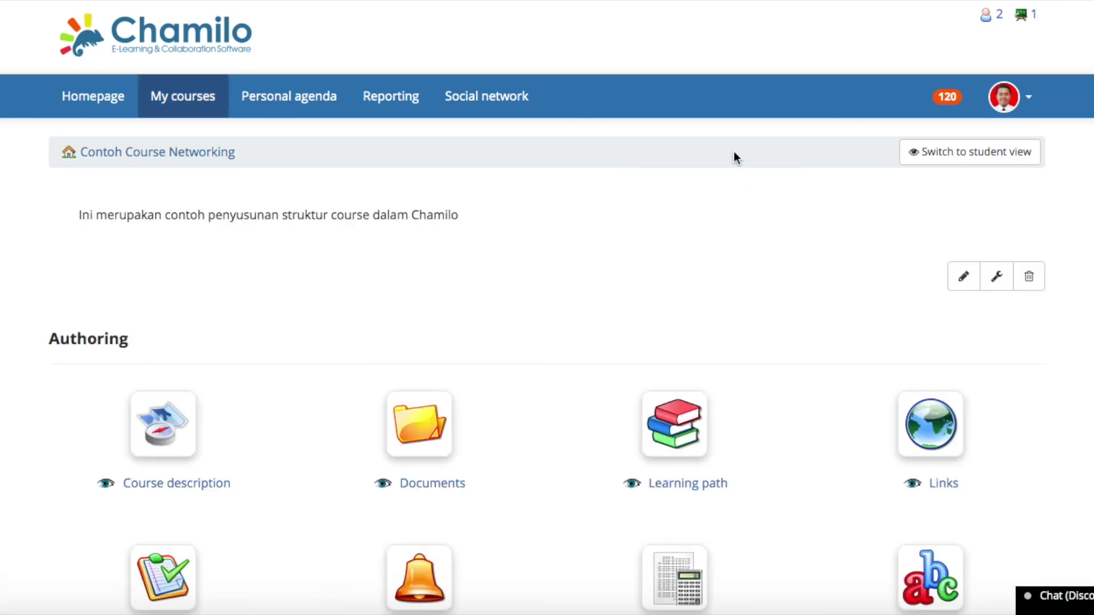
left_click(689, 487)
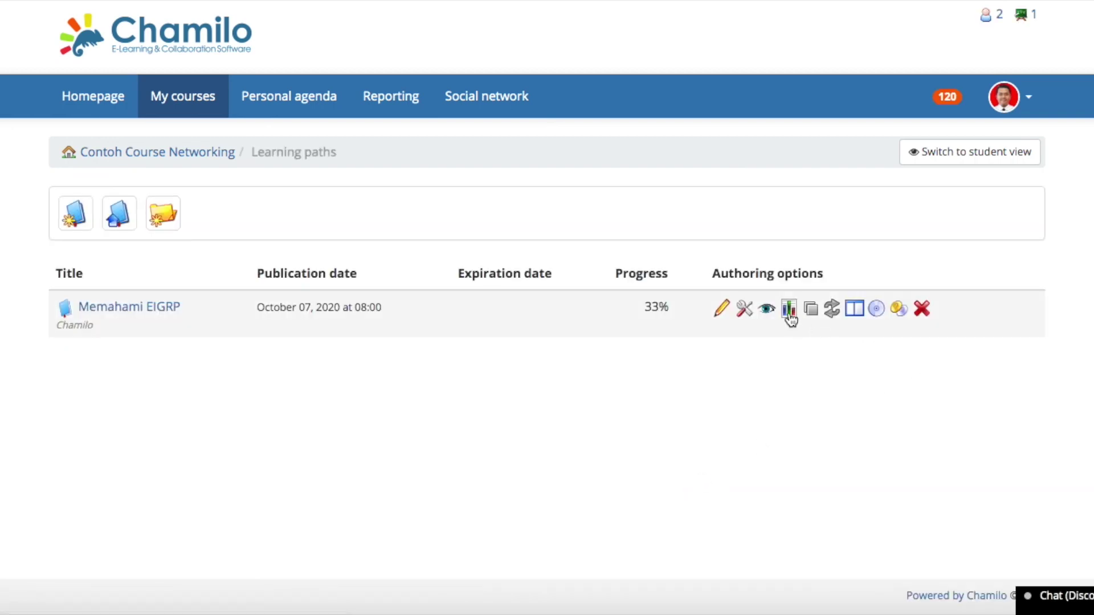
left_click(789, 310)
left_click(967, 390)
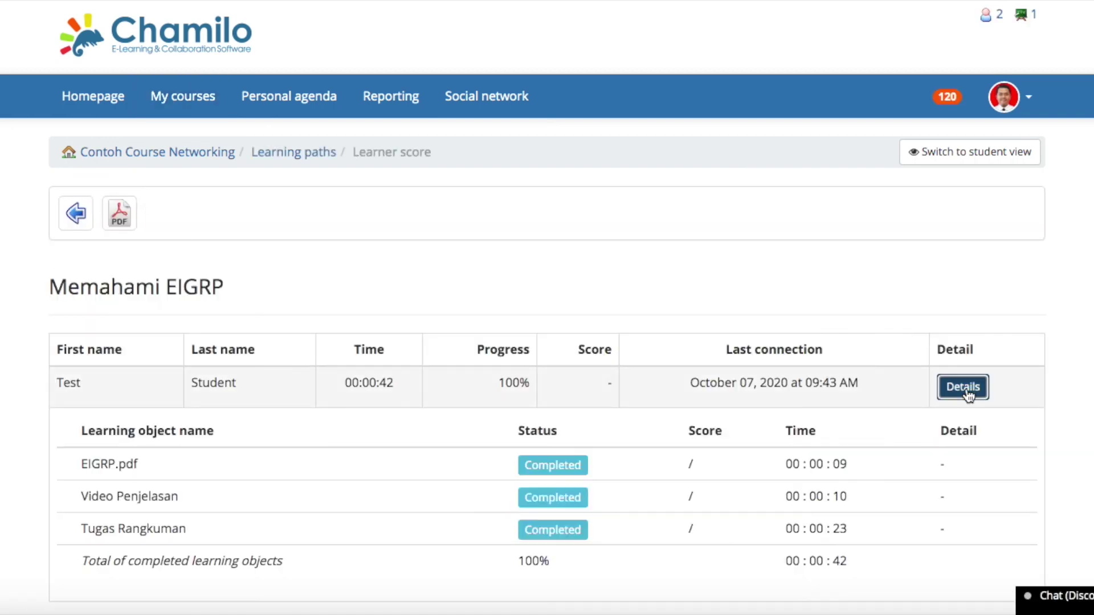
scroll(740, 543, "down", 3)
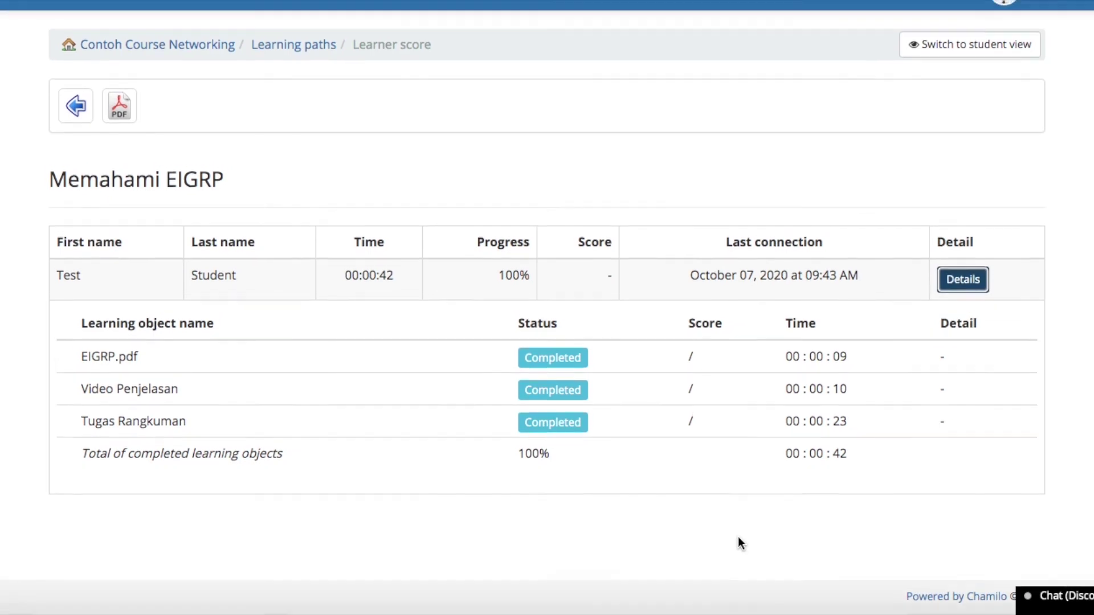
scroll(738, 538, "up", 3)
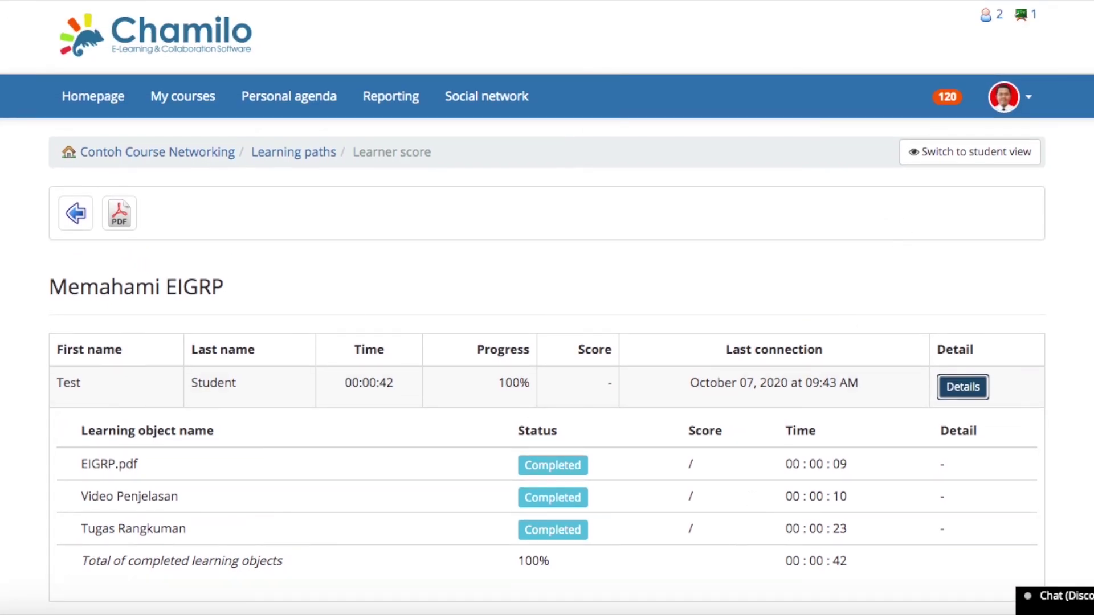